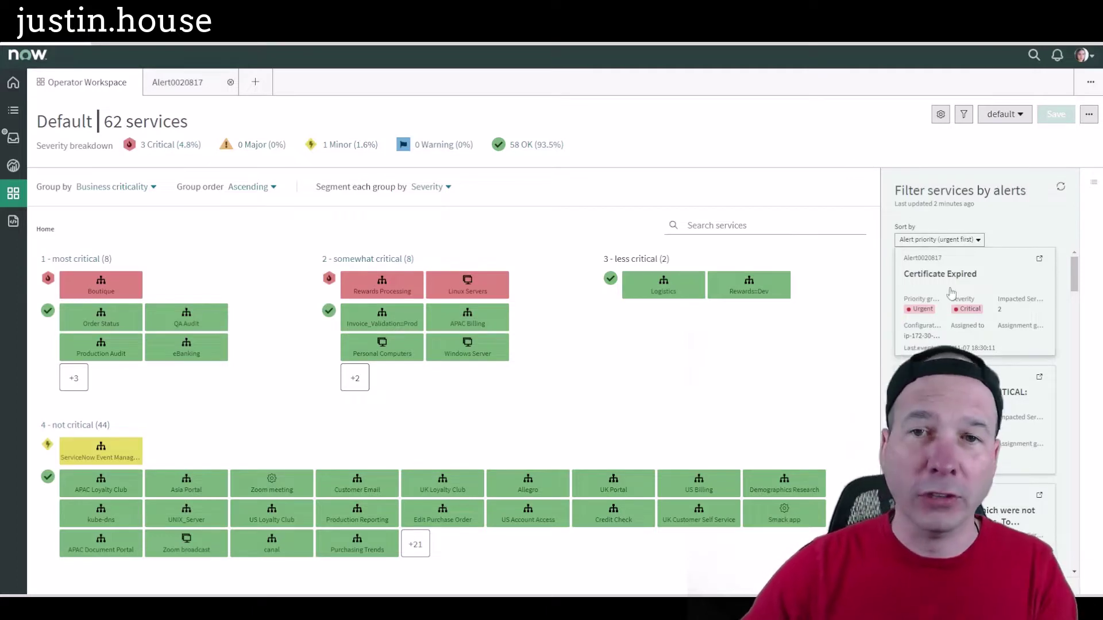
- Review the Certificate Expired alert Alert0020817, then the home overview with 24 open alerts and 66 services
click(192, 85)
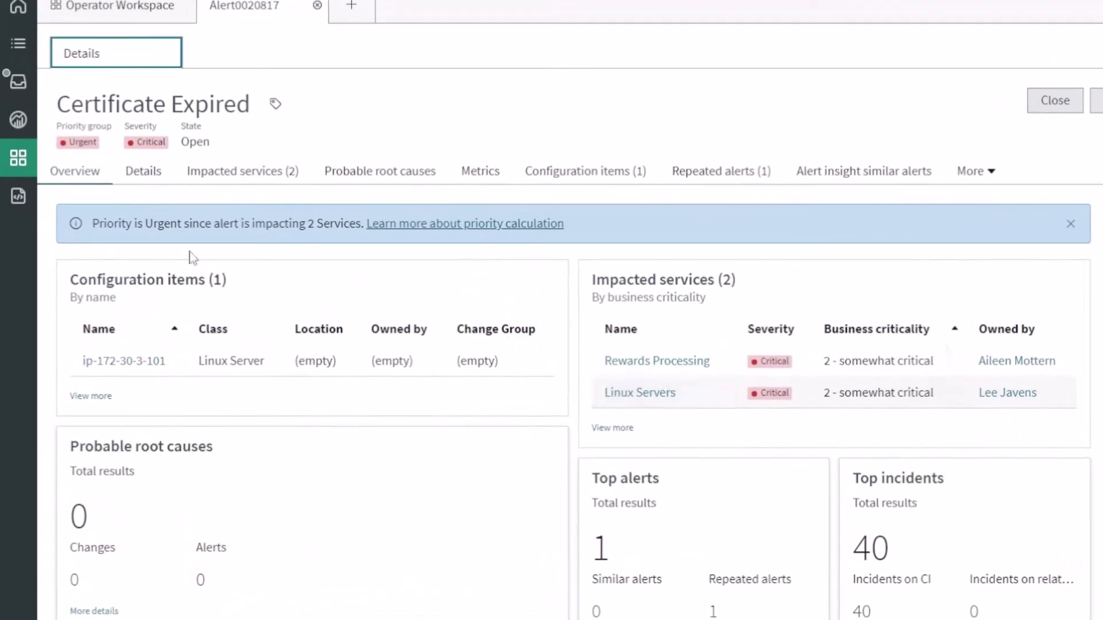
drag(35, 147, 1079, 196)
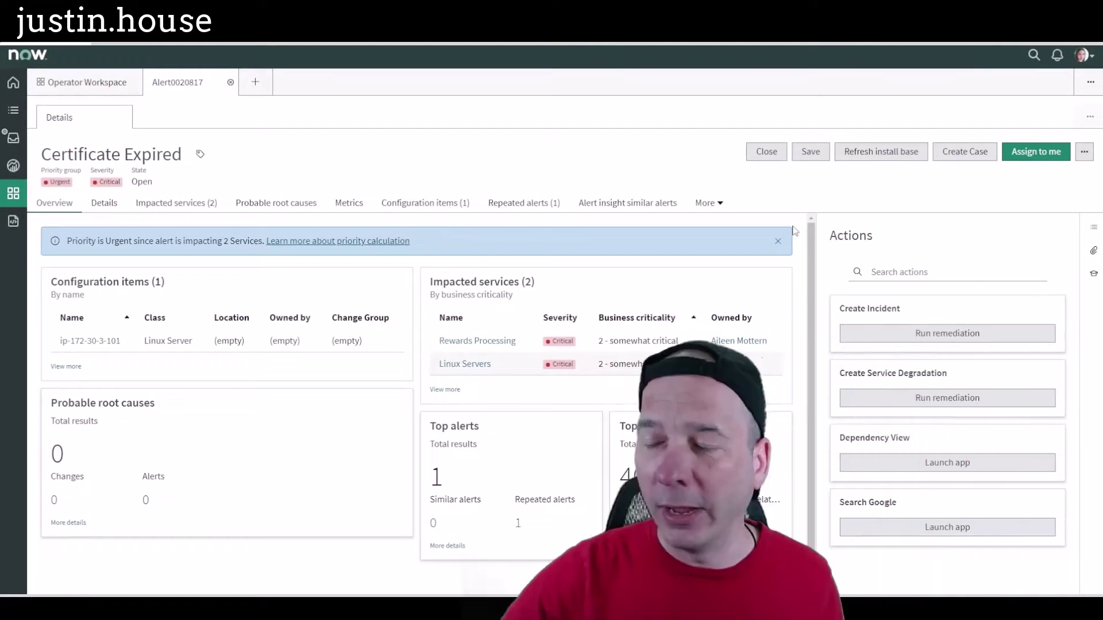
mouse_move(819, 221)
mouse_down()
mouse_move(907, 409)
mouse_move(1074, 568)
mouse_up()
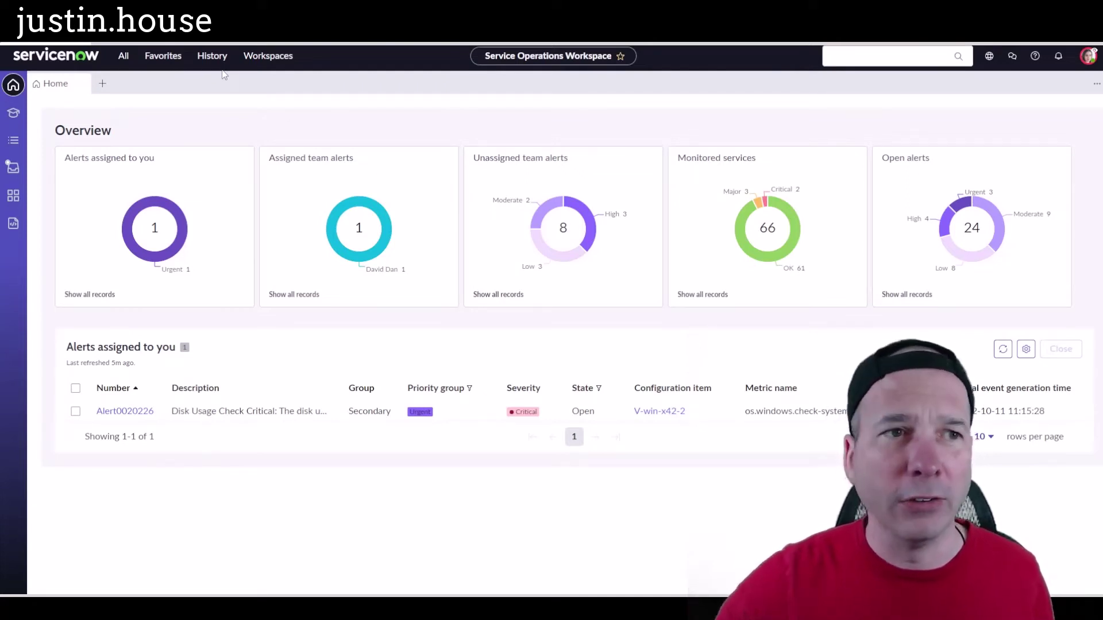
- Open Alert0020226, the Disk Usage Check Critical alert from the Alerts assigned to you table
drag(33, 143, 1060, 315)
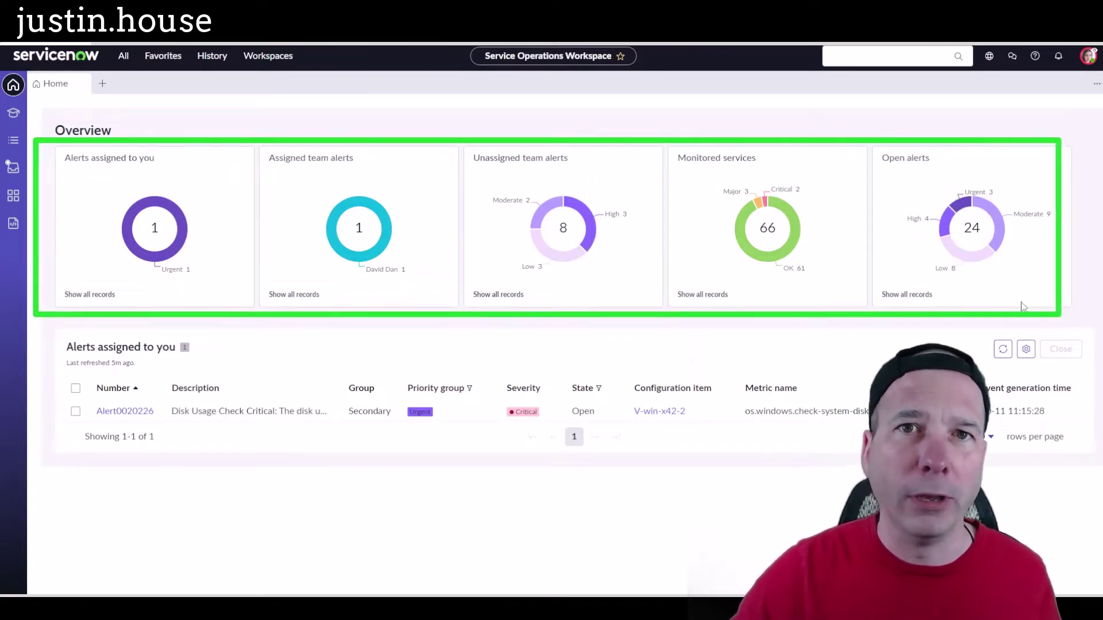
key(Escape)
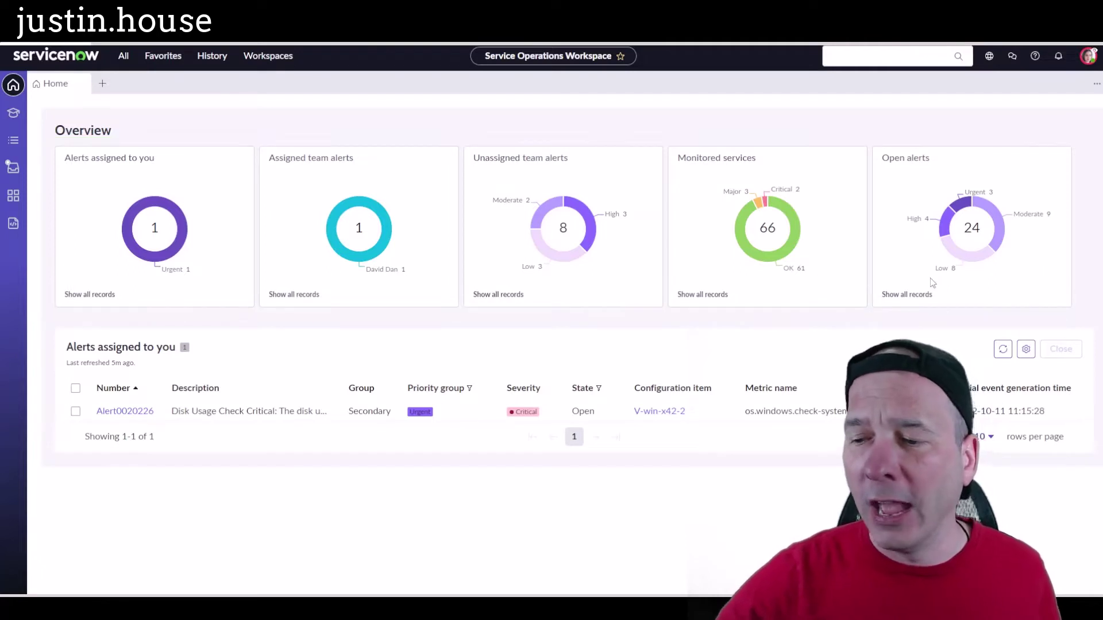
mouse_move(51, 324)
mouse_down()
mouse_move(228, 404)
mouse_move(549, 476)
mouse_up()
key(Escape)
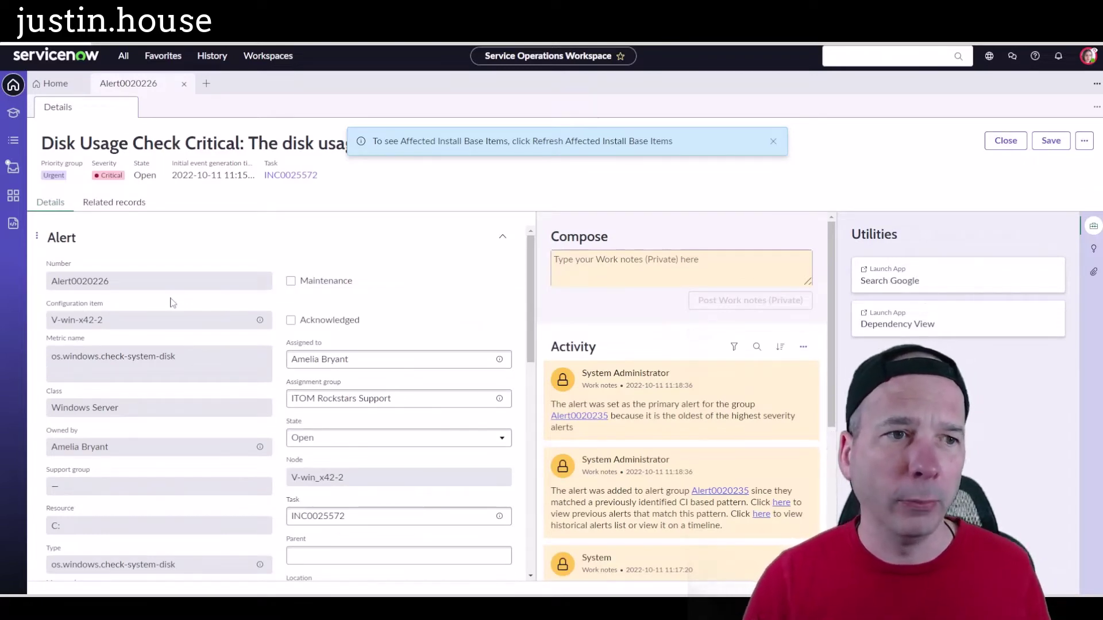
scroll(197, 371, down, 15)
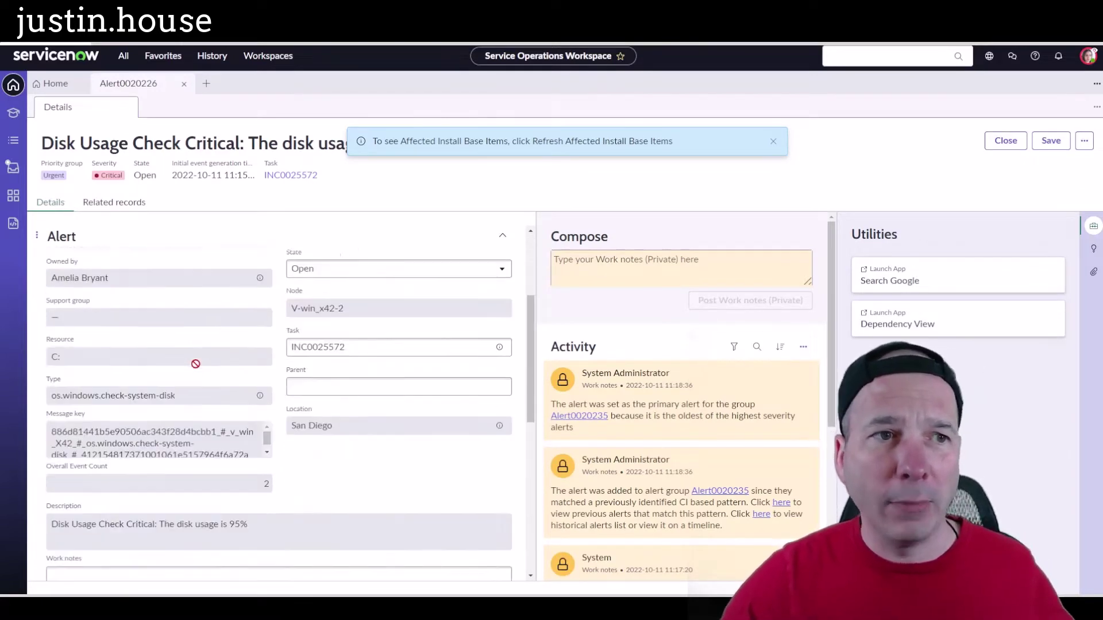
scroll(198, 370, up, 15)
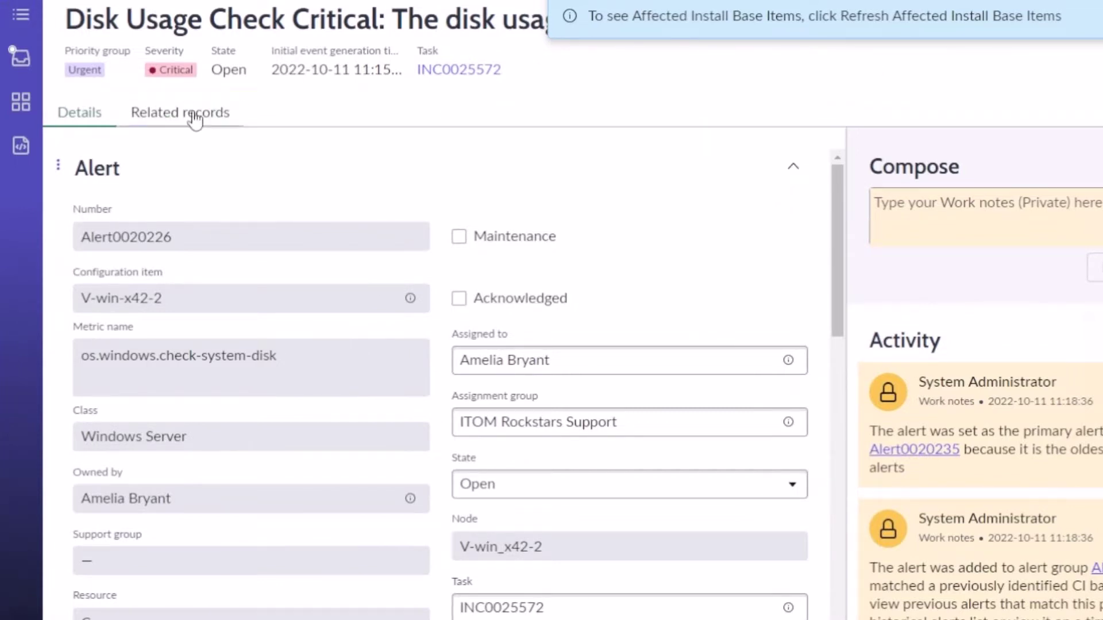
- Browse impacted services, service offerings, probable root causes and the 65 grouped alerts; dismiss the install-base notice
click(167, 114)
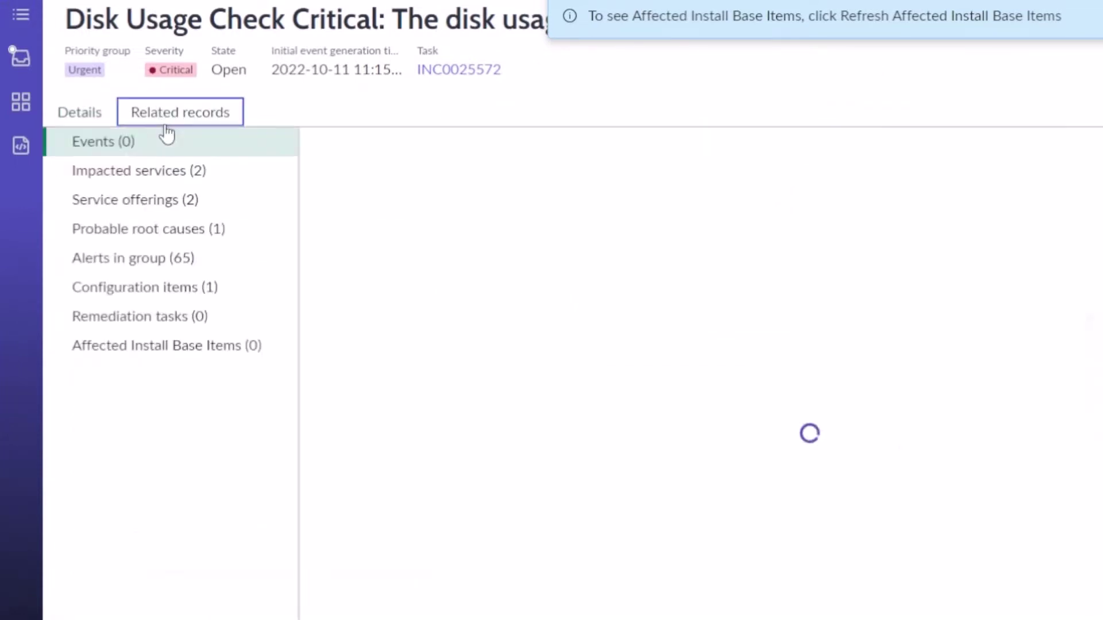
click(141, 172)
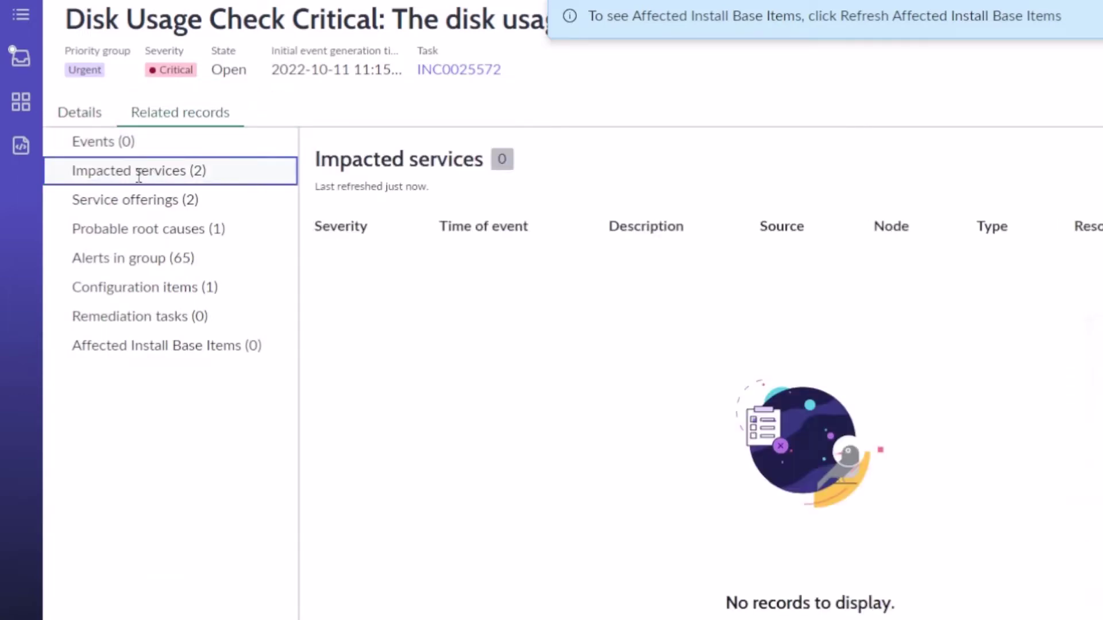
click(133, 202)
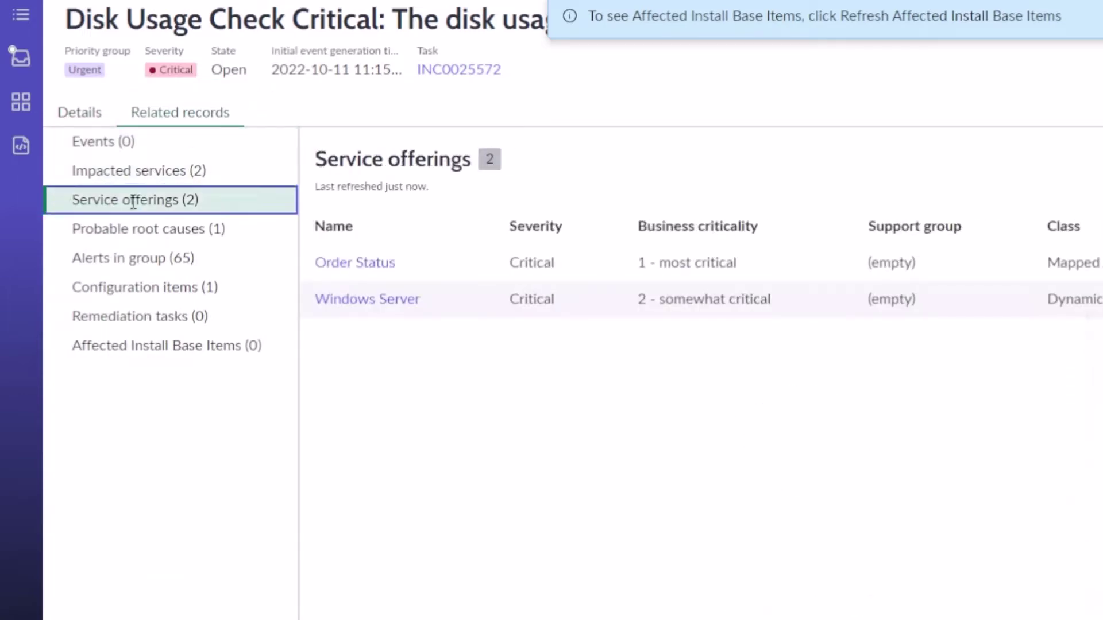
click(131, 238)
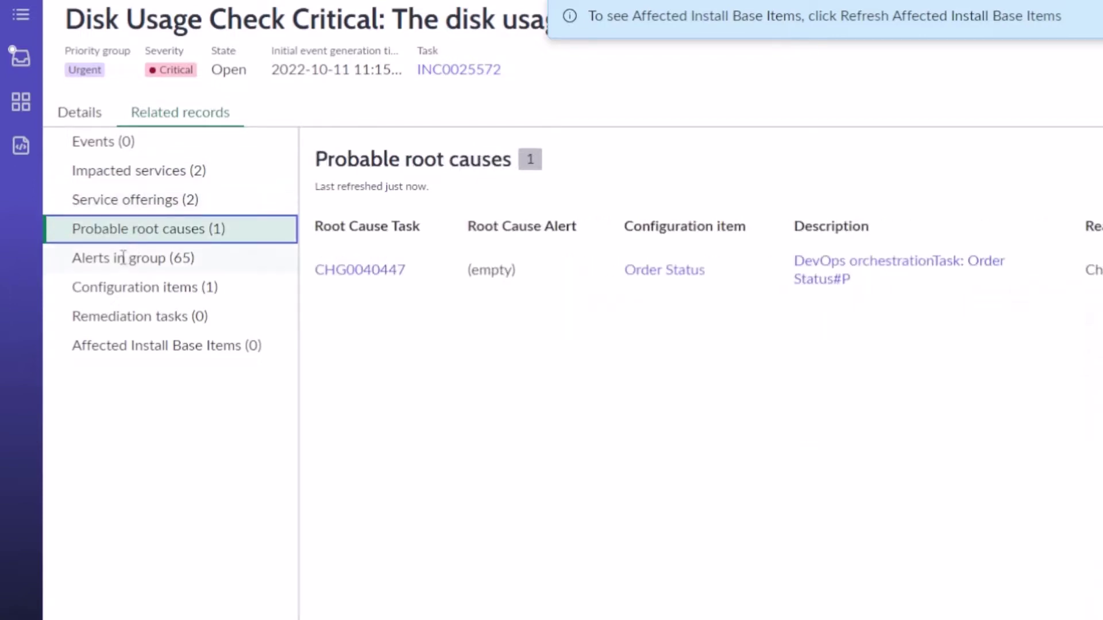
click(123, 258)
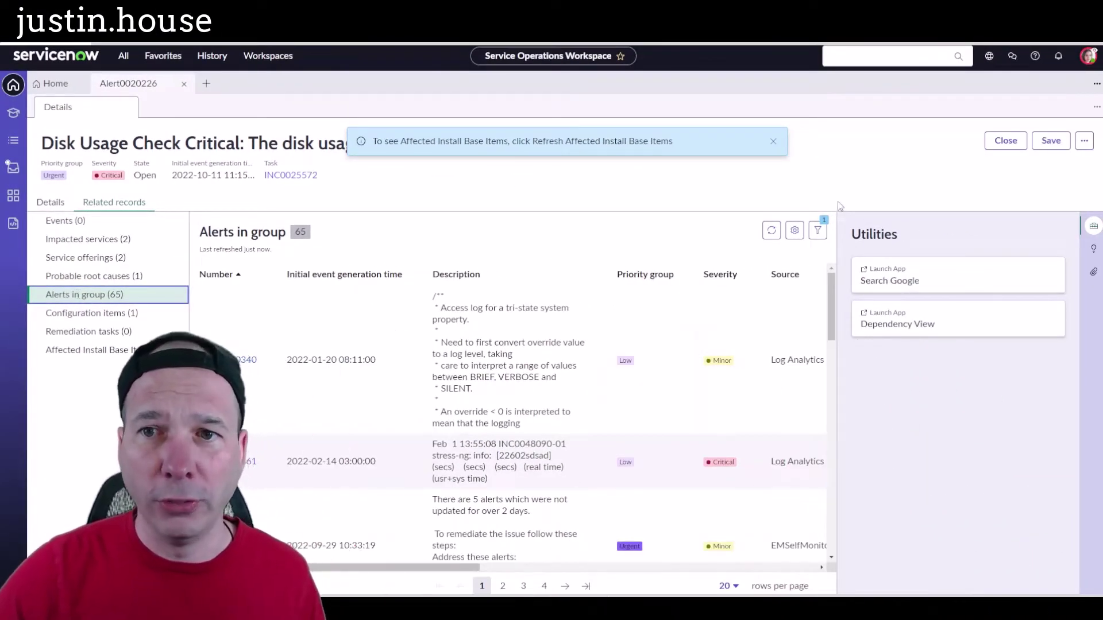
mouse_move(836, 200)
mouse_down()
mouse_move(1031, 347)
mouse_move(1086, 369)
mouse_up()
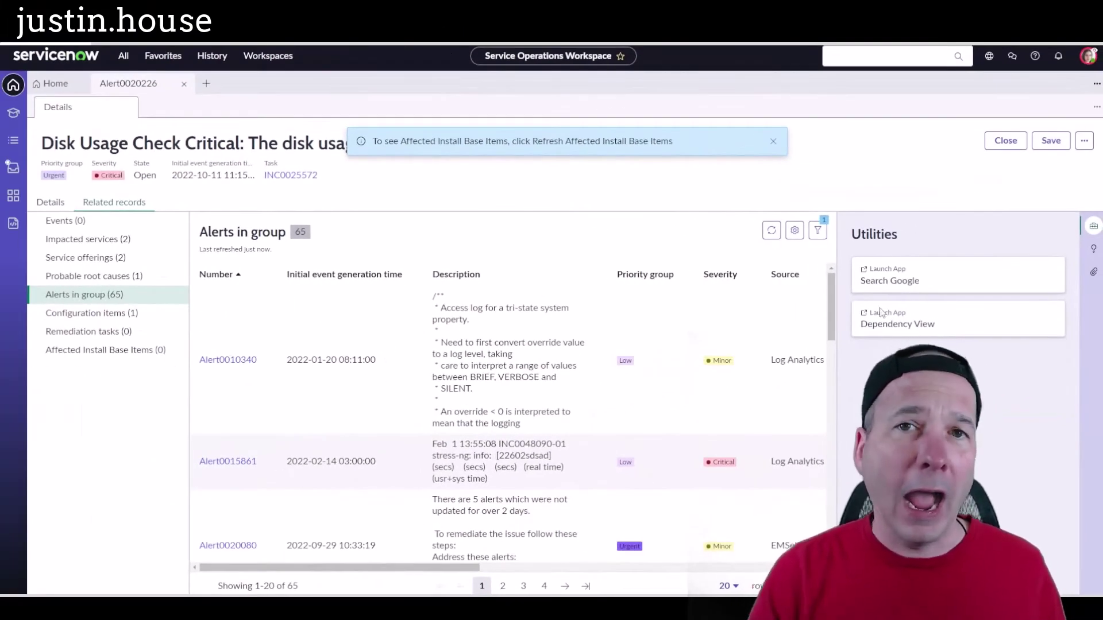
click(773, 143)
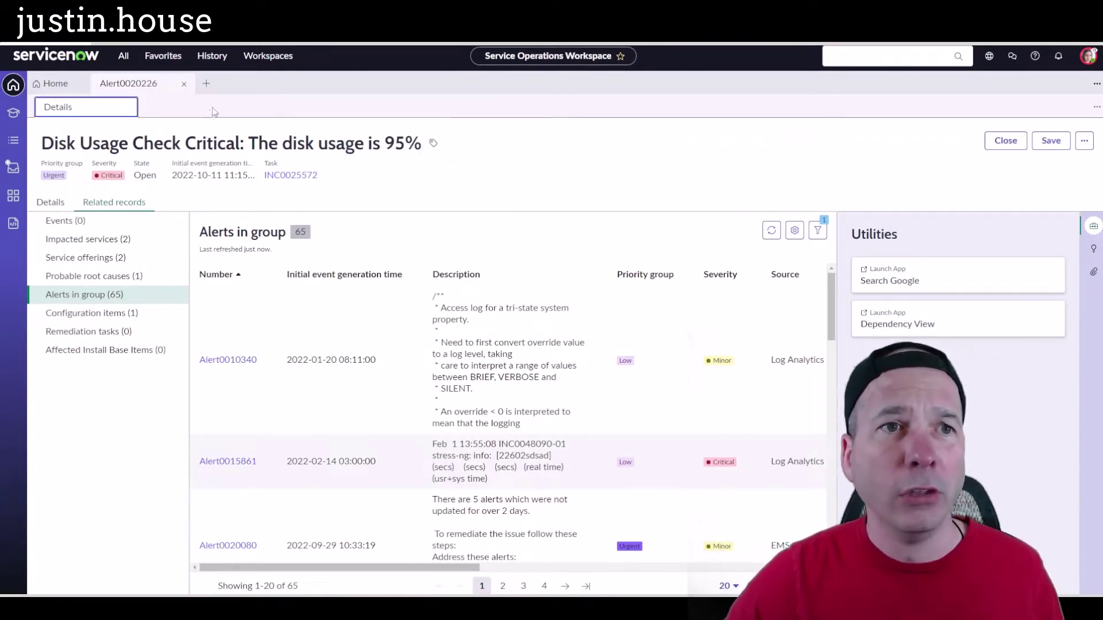
- List the 24 open alerts and open the http_status_code 408 alert Alert0020219
click(65, 202)
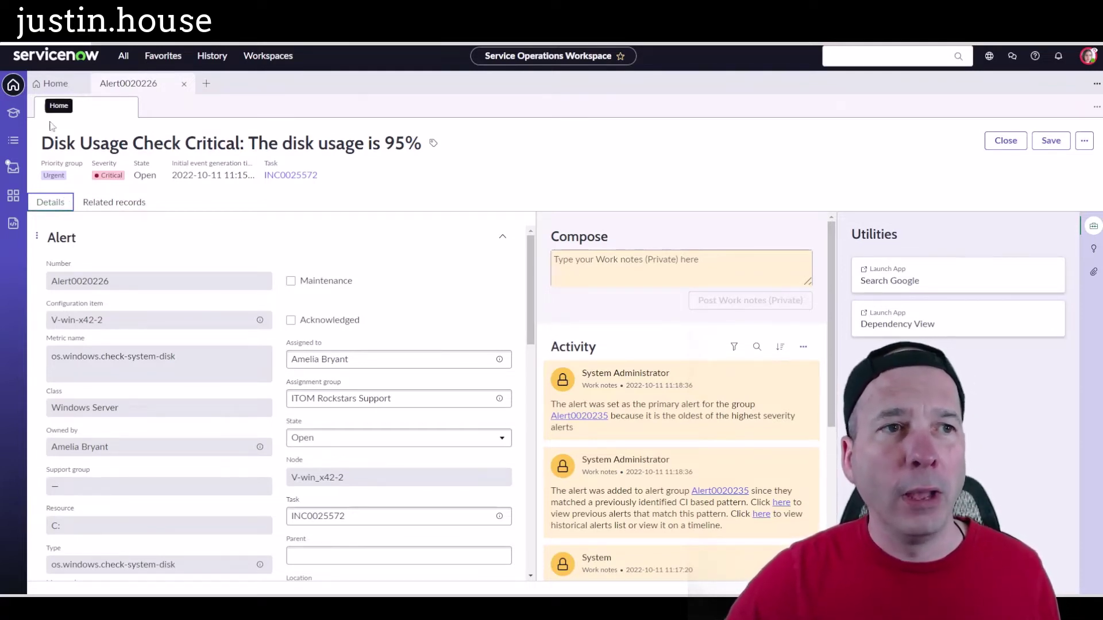
click(14, 140)
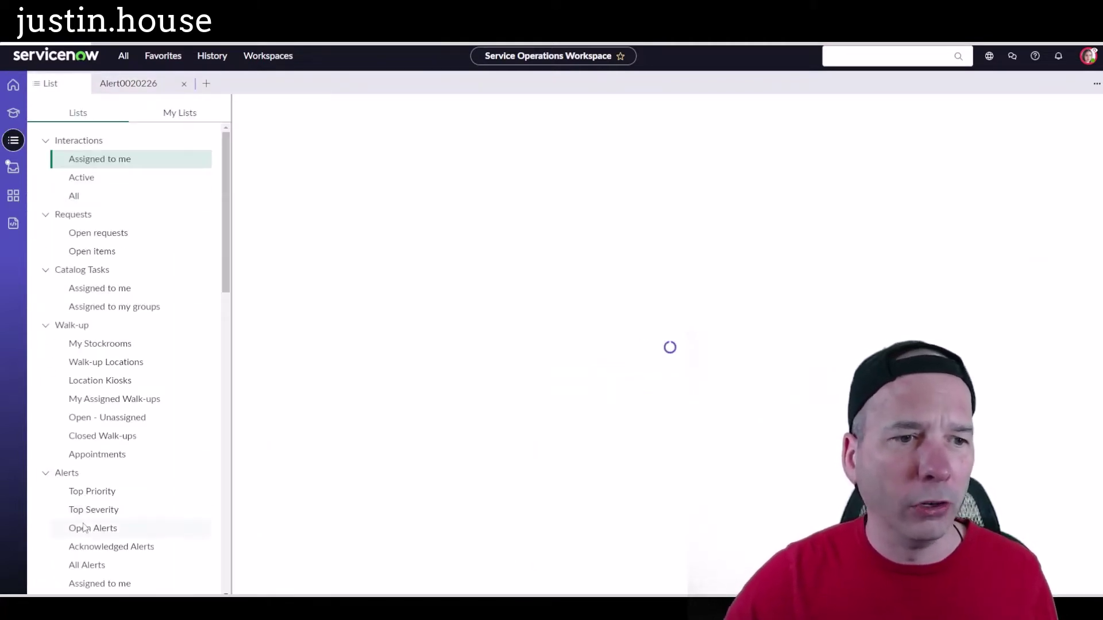
click(84, 528)
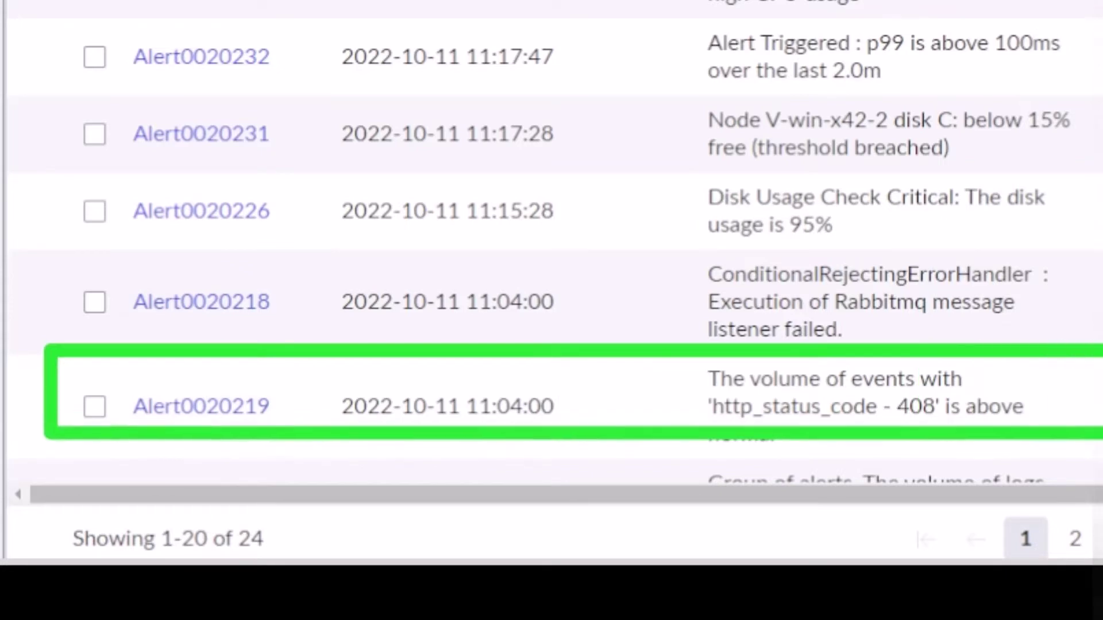
click(265, 406)
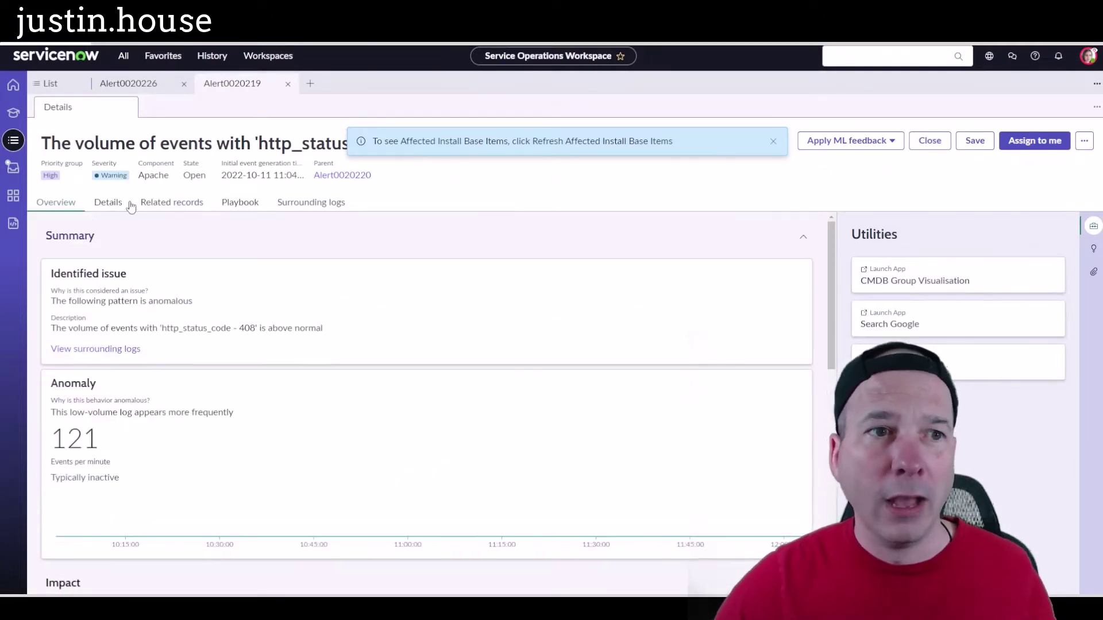
- Read the identified issue description and switch between application services and service offerings in the overview
triple_click(137, 328)
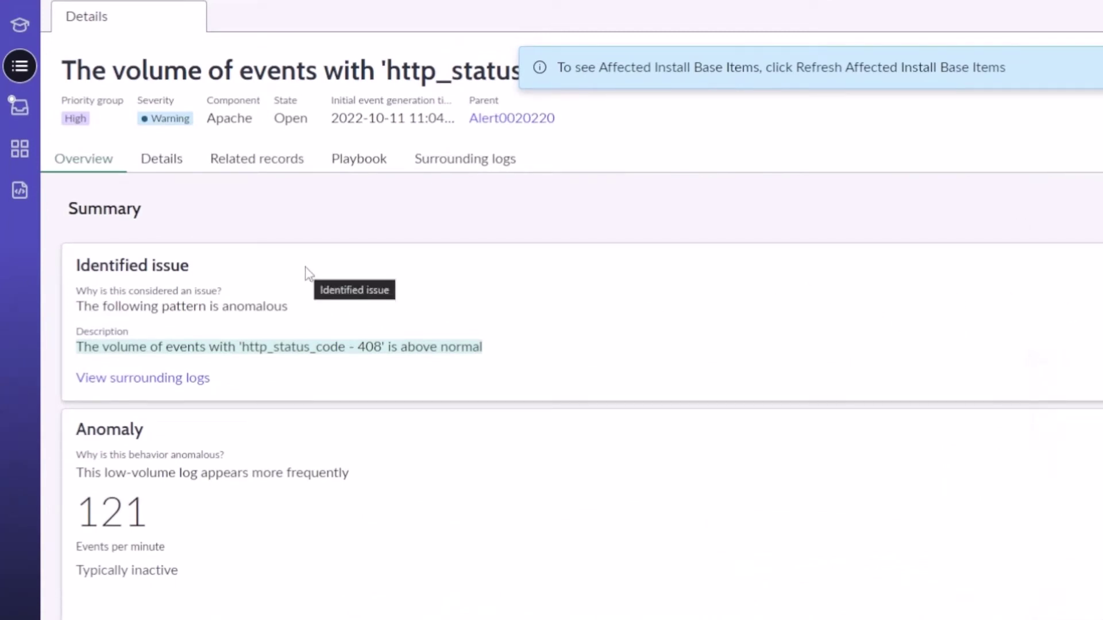
scroll(306, 270, down, 5)
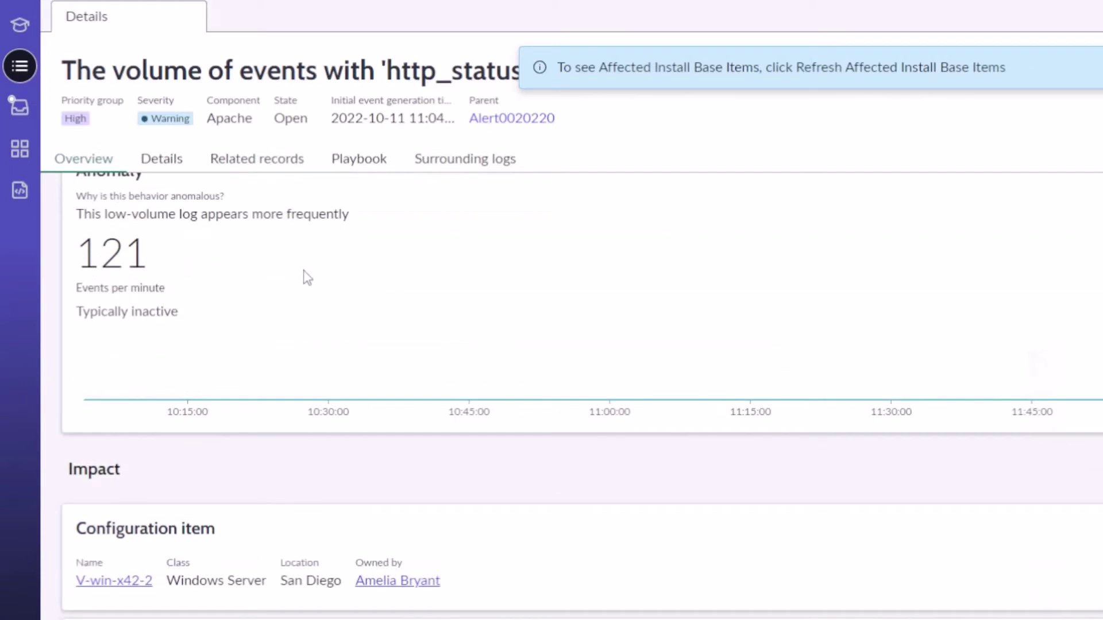
scroll(273, 320, down, 6)
scroll(273, 320, up, 2)
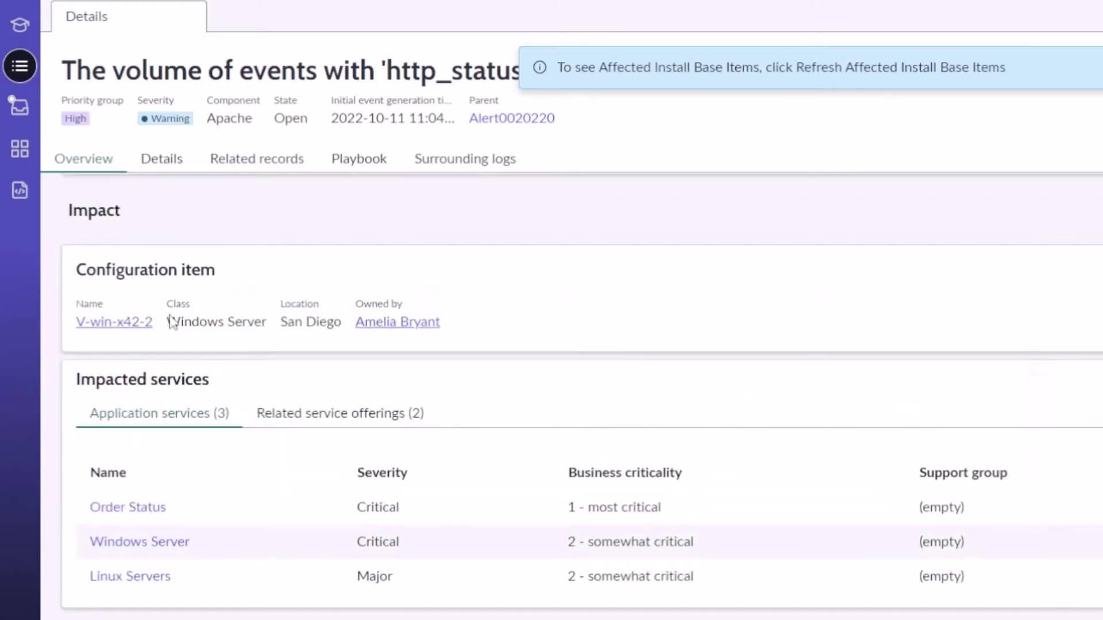
scroll(176, 382, down, 2)
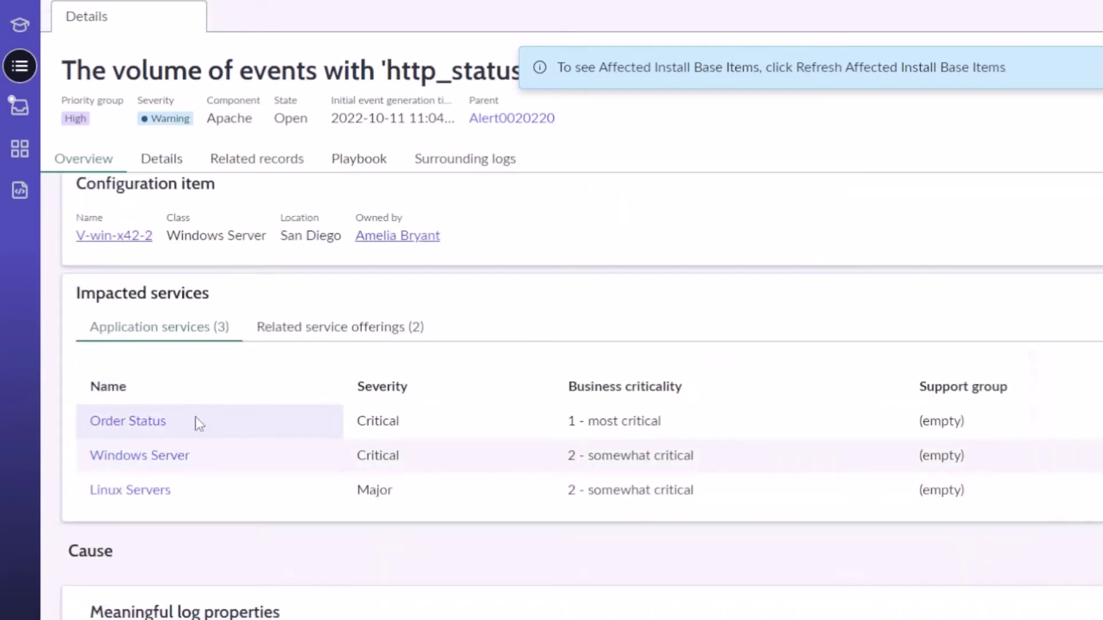
click(278, 325)
click(148, 328)
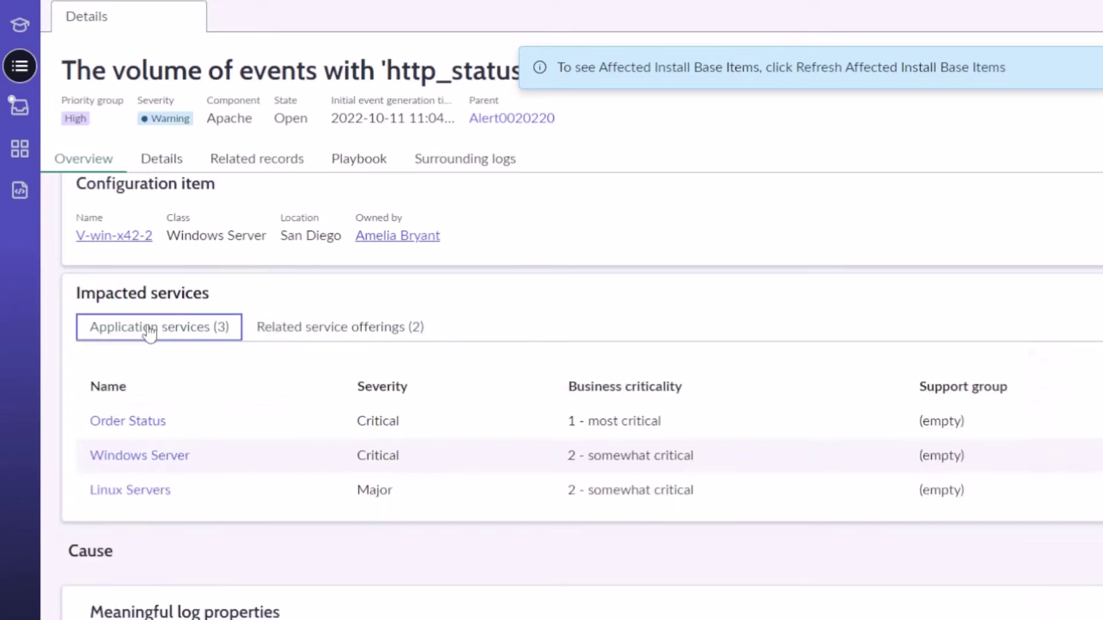
scroll(148, 332, down, 3)
scroll(147, 332, up, 3)
scroll(278, 394, down, 7)
- Revisit the service offerings, then open the alert's Related records with its empty events list
mouse_move(185, 249)
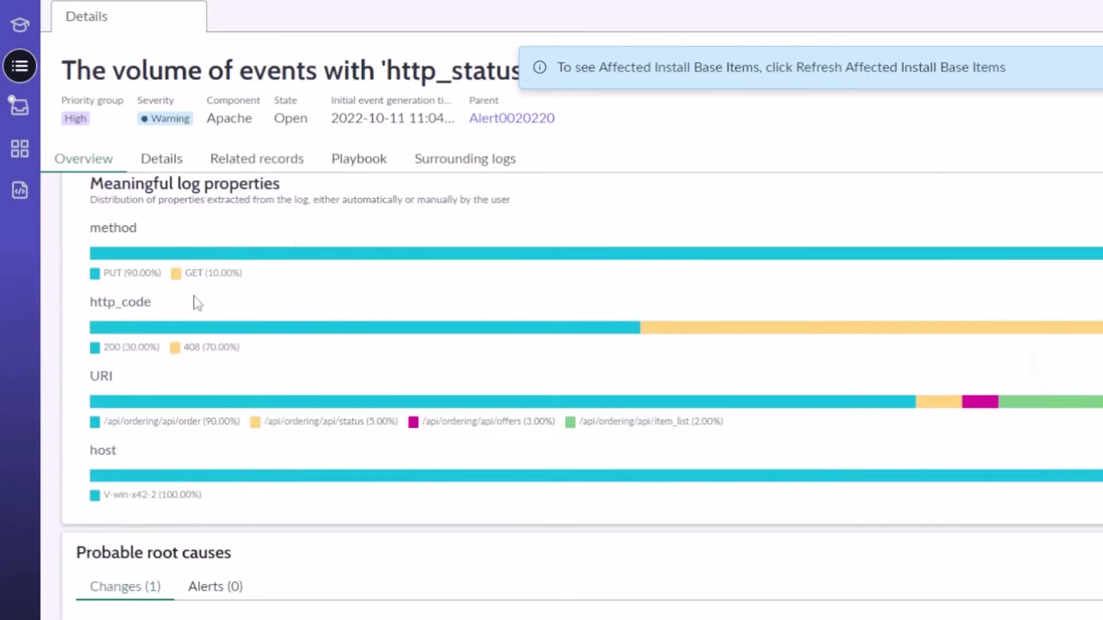
scroll(198, 304, up, 2)
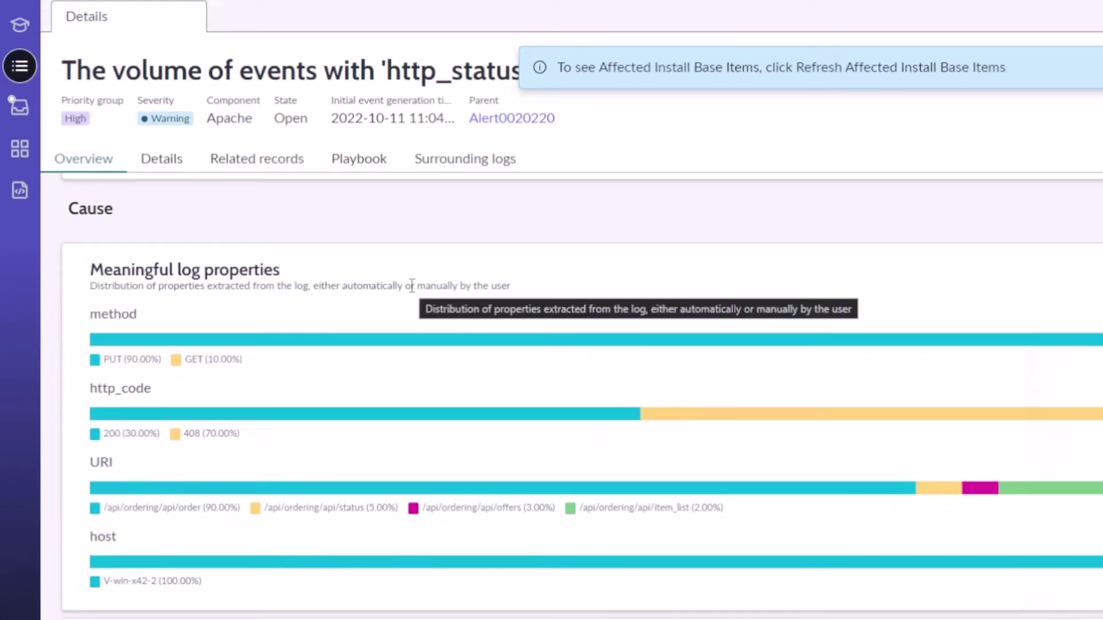
scroll(147, 297, up, 3)
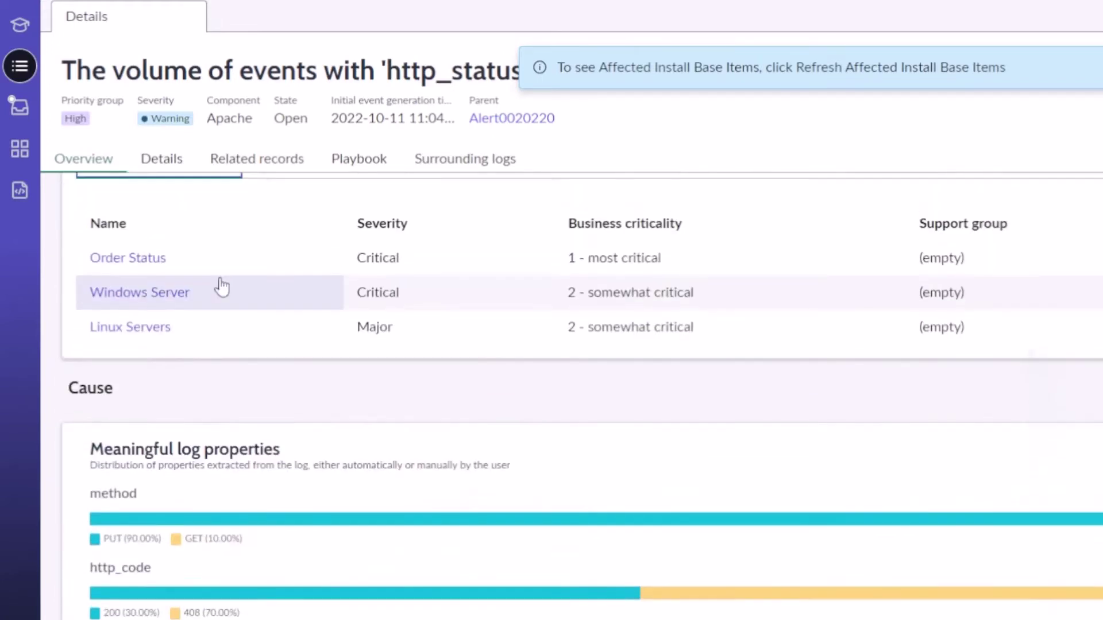
scroll(333, 338, up, 3)
click(333, 328)
scroll(290, 407, down, 3)
scroll(290, 408, down, 3)
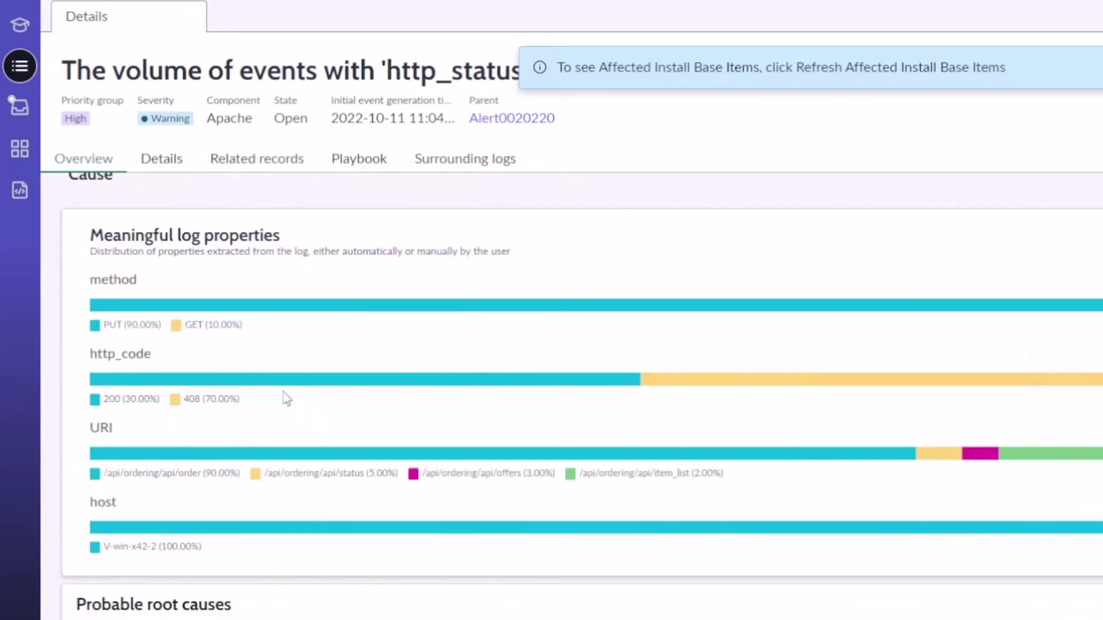
scroll(279, 350, down, 1)
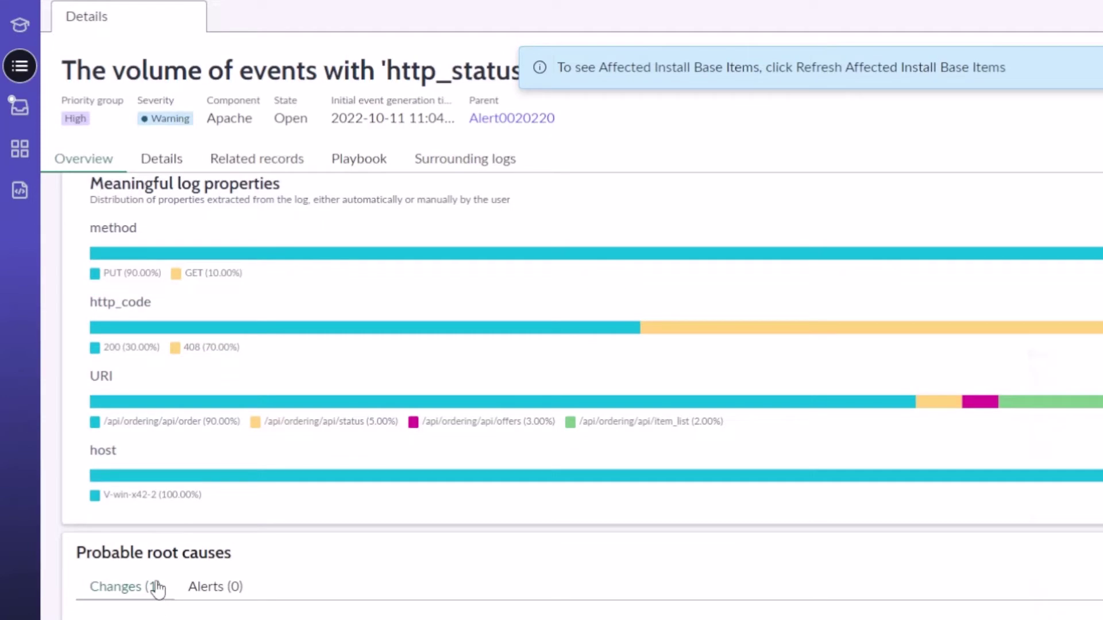
scroll(169, 589, up, 5)
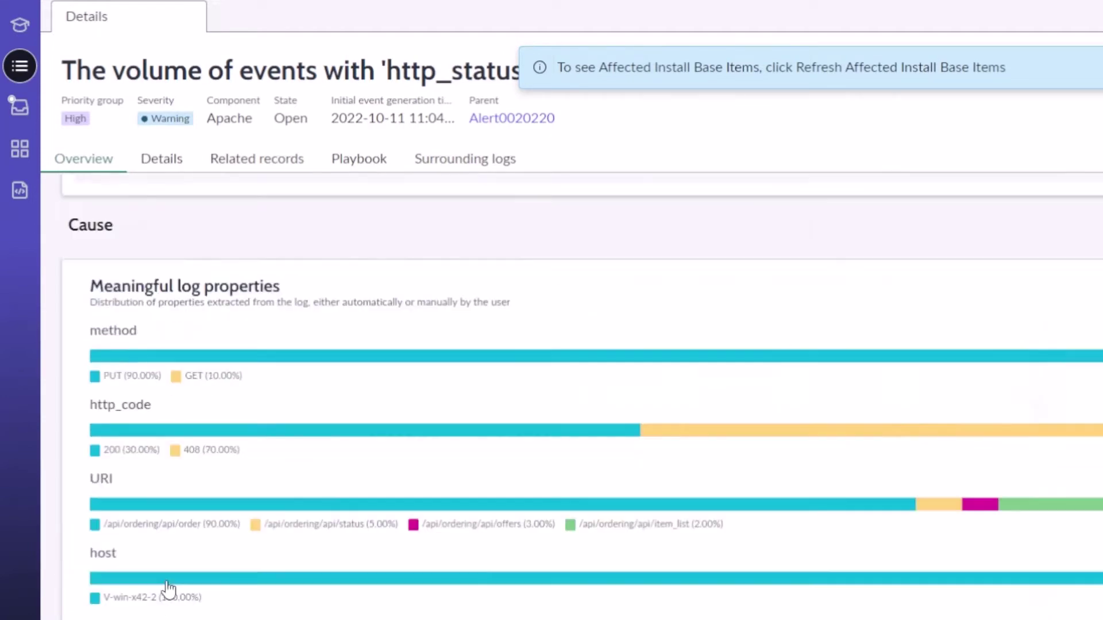
click(159, 159)
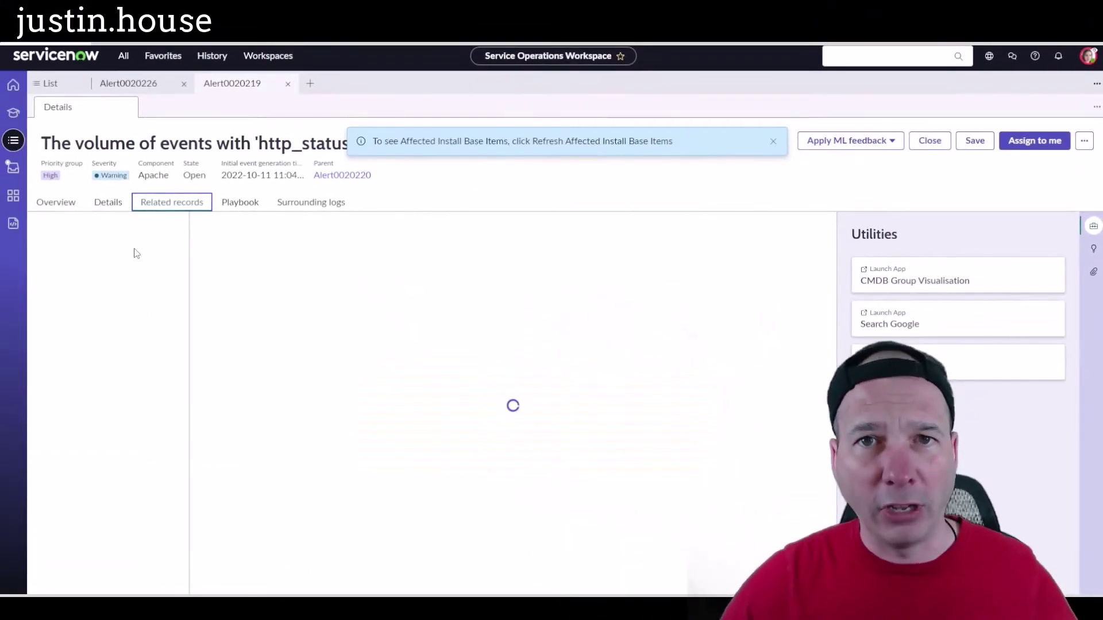
- Open the Alert0020219 playbook and view its Notify the business and Alert remediation steps
click(241, 204)
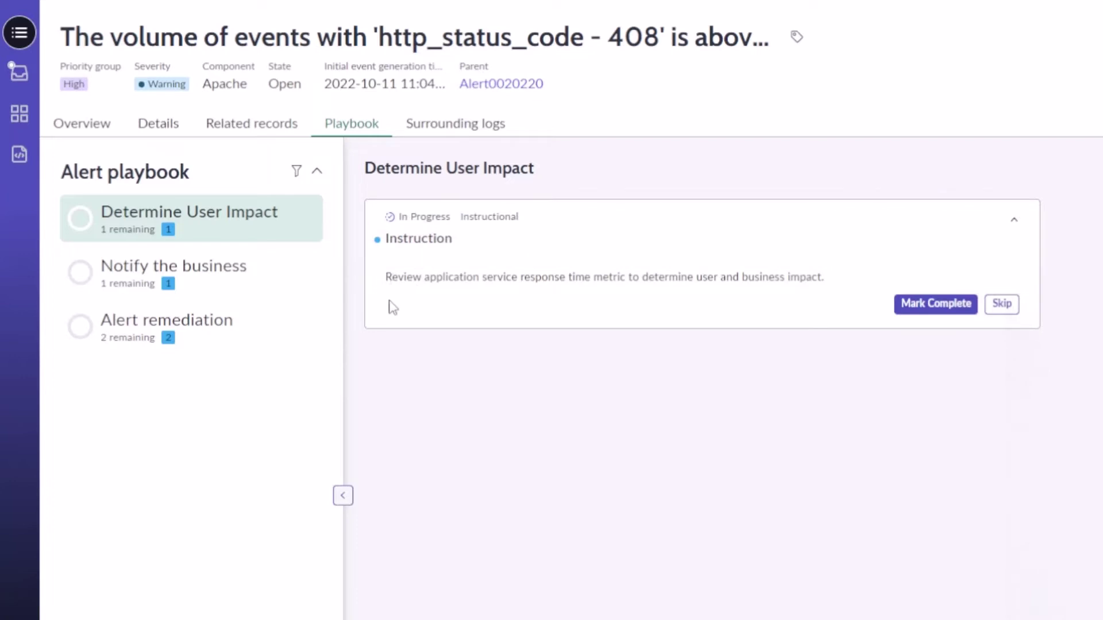
click(213, 263)
click(207, 320)
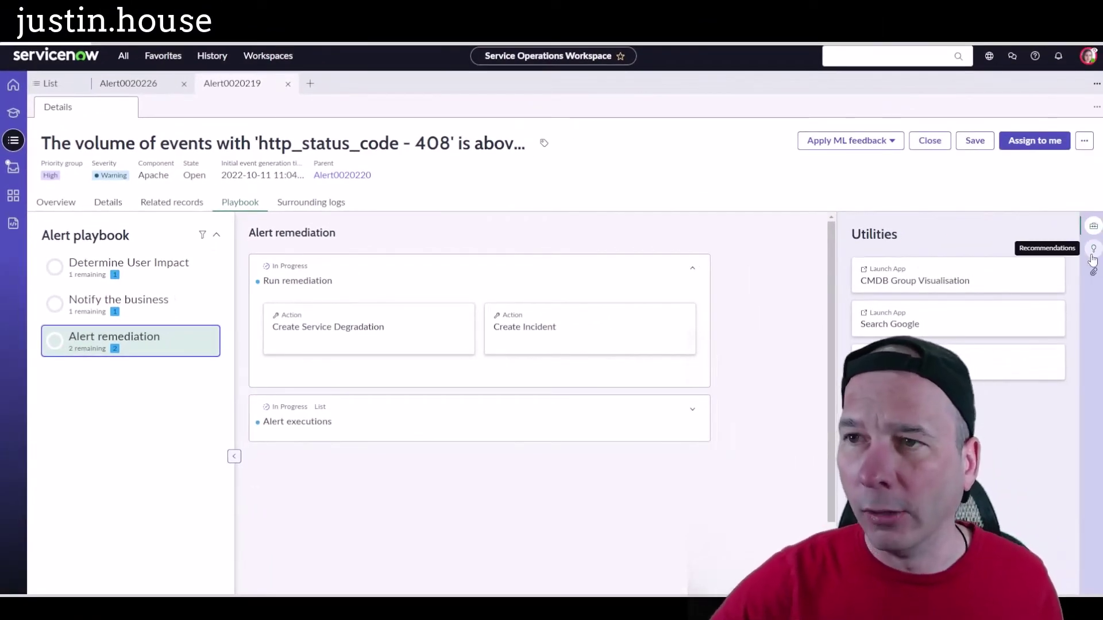
- Show recommended incidents on related CIs, then the empty surrounding logs for 10:04:00–10:05:01
click(1093, 250)
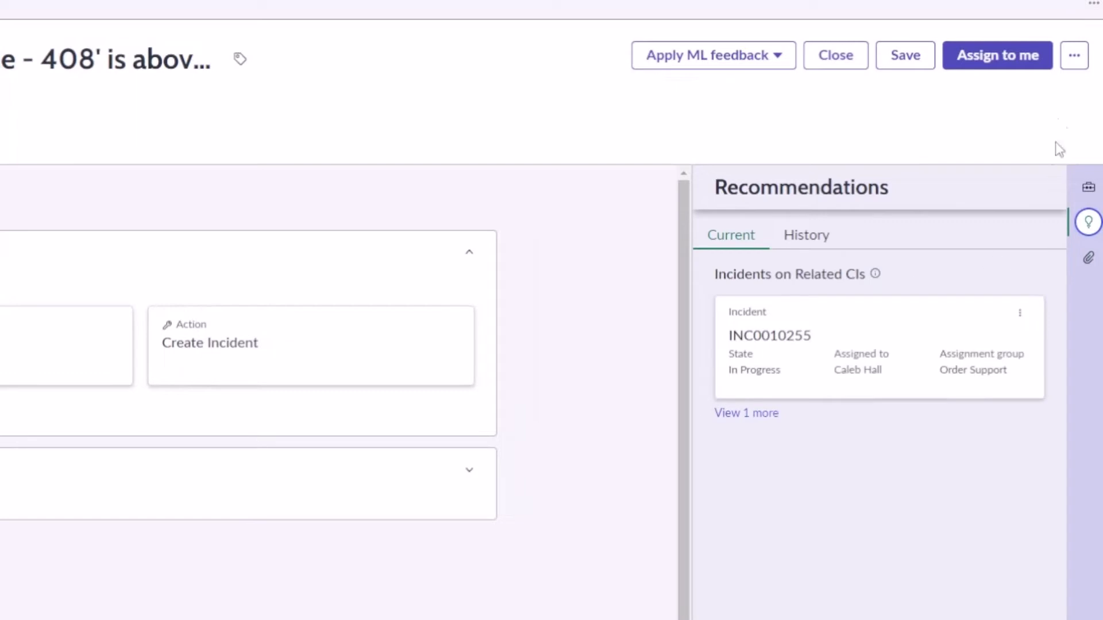
click(1075, 55)
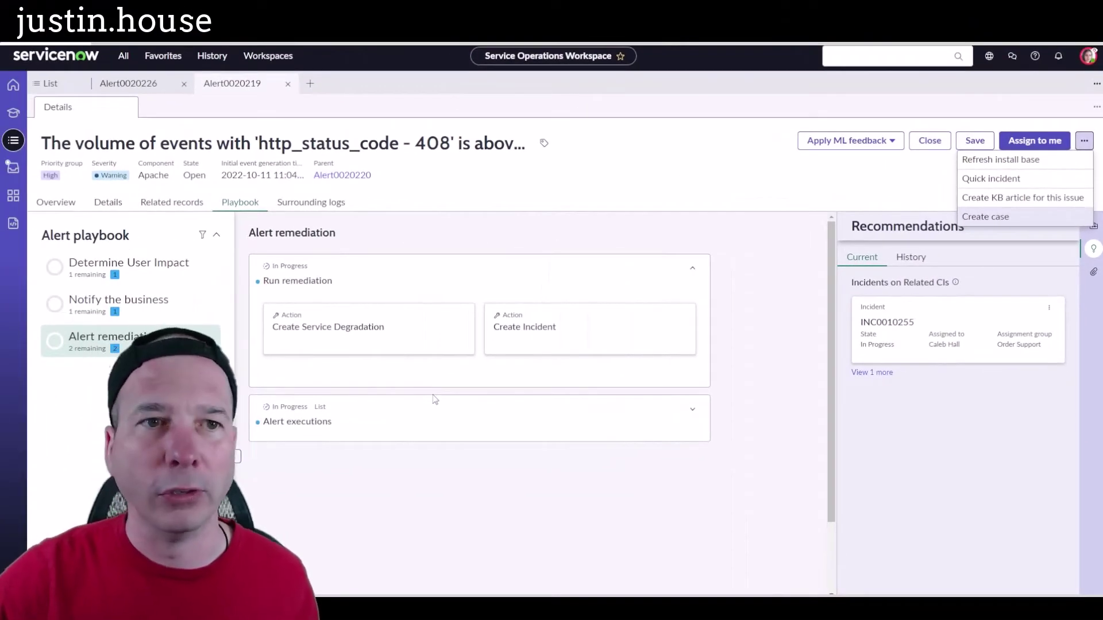
click(339, 202)
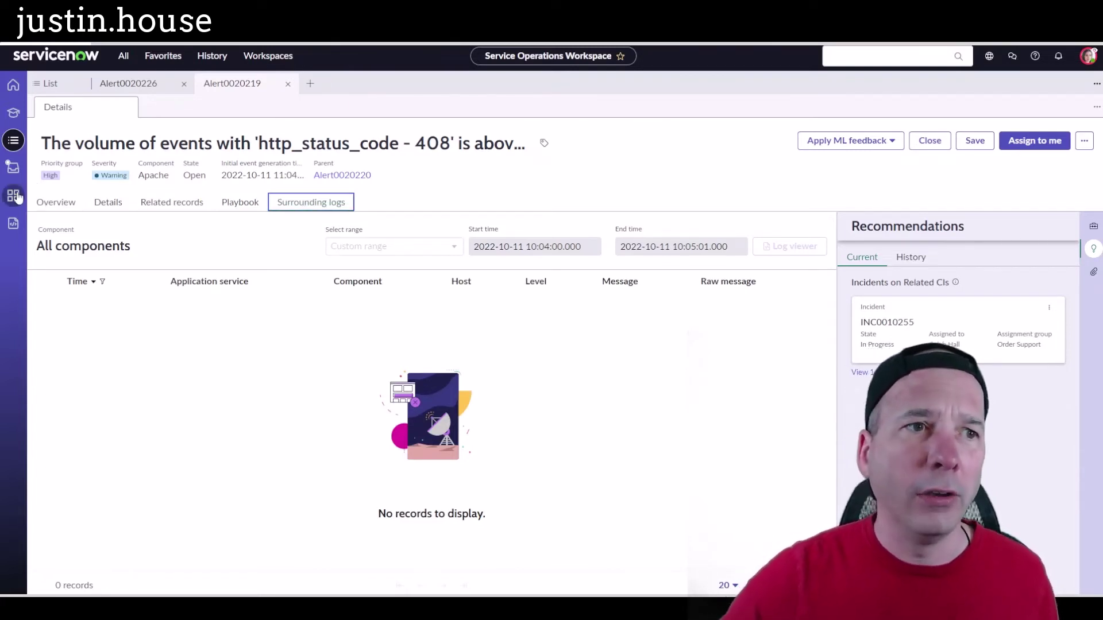
- Open the Service Dashboard listing 66 services: 2 Critical, 3 Major, 61 OK
click(14, 196)
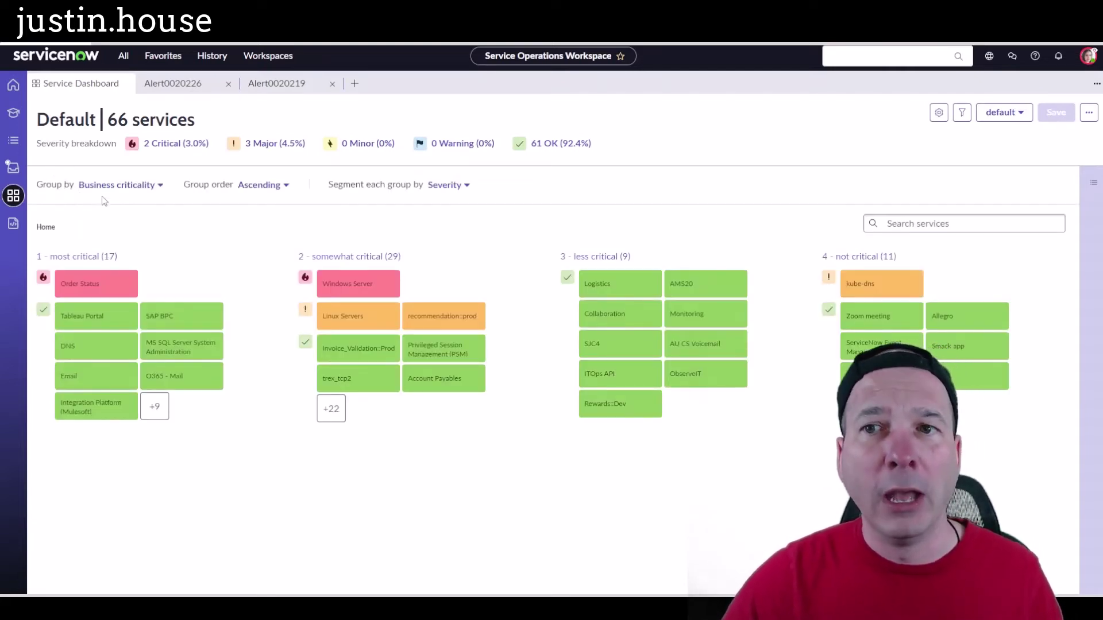
click(934, 225)
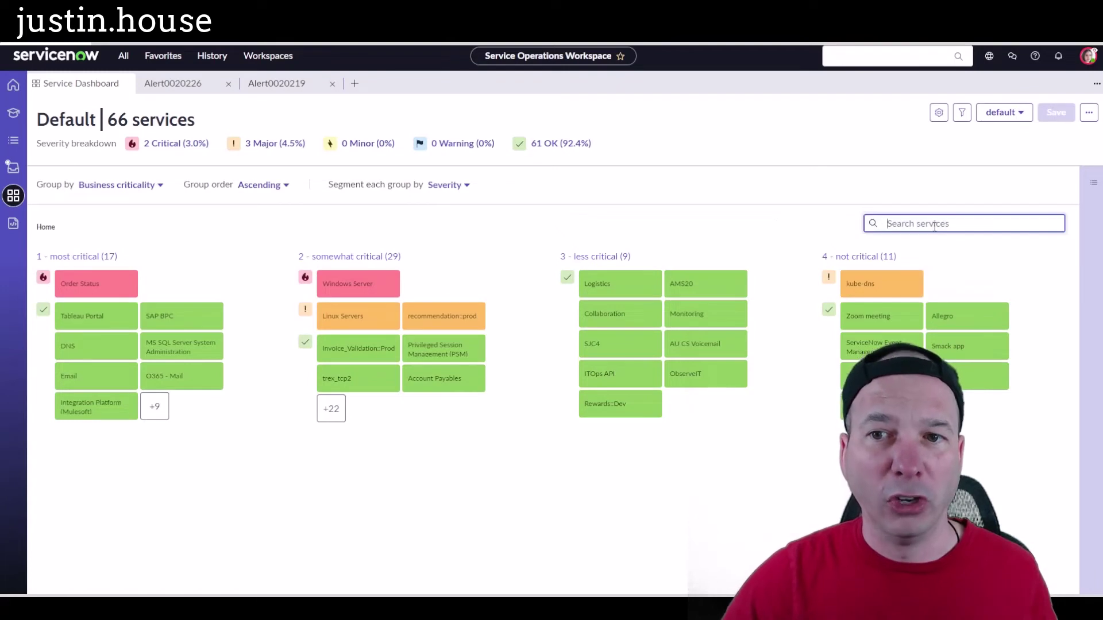
click(131, 217)
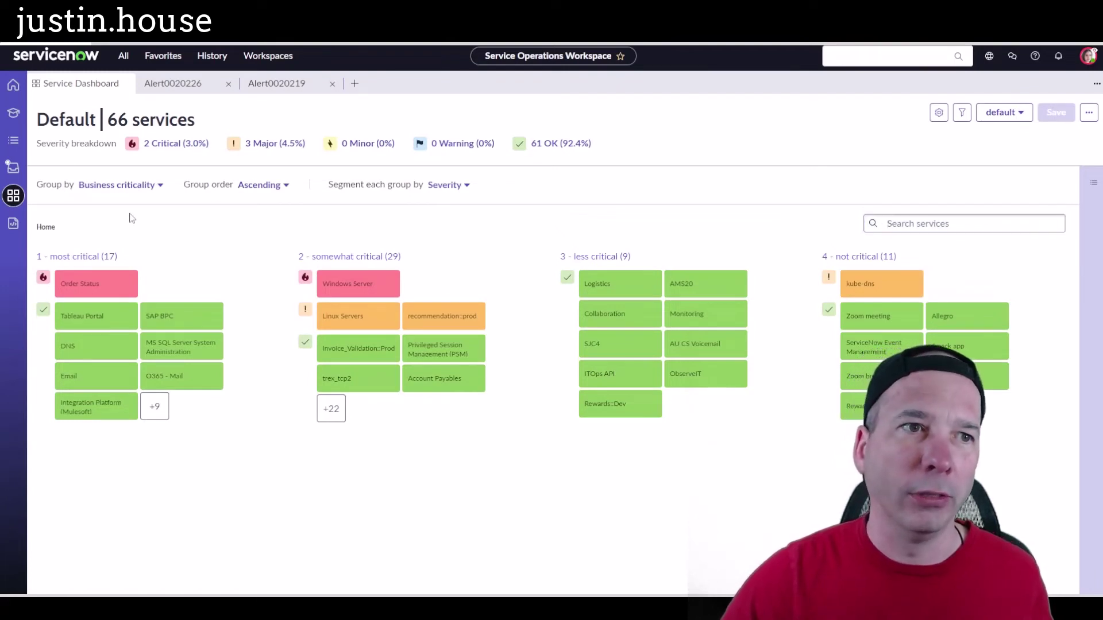
click(154, 189)
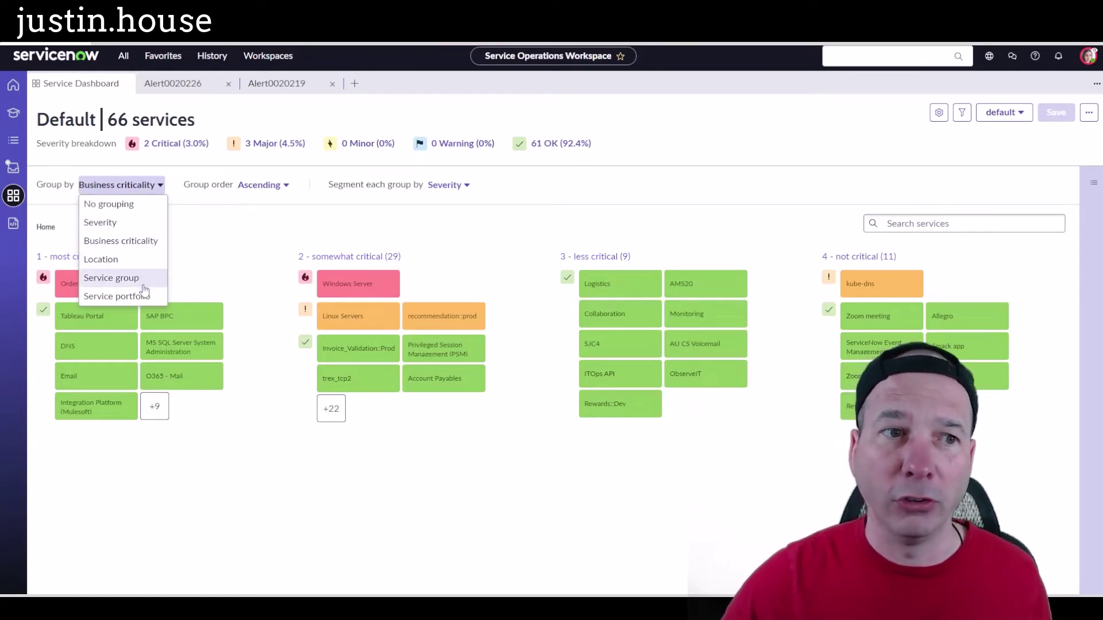
click(262, 185)
click(261, 185)
click(442, 186)
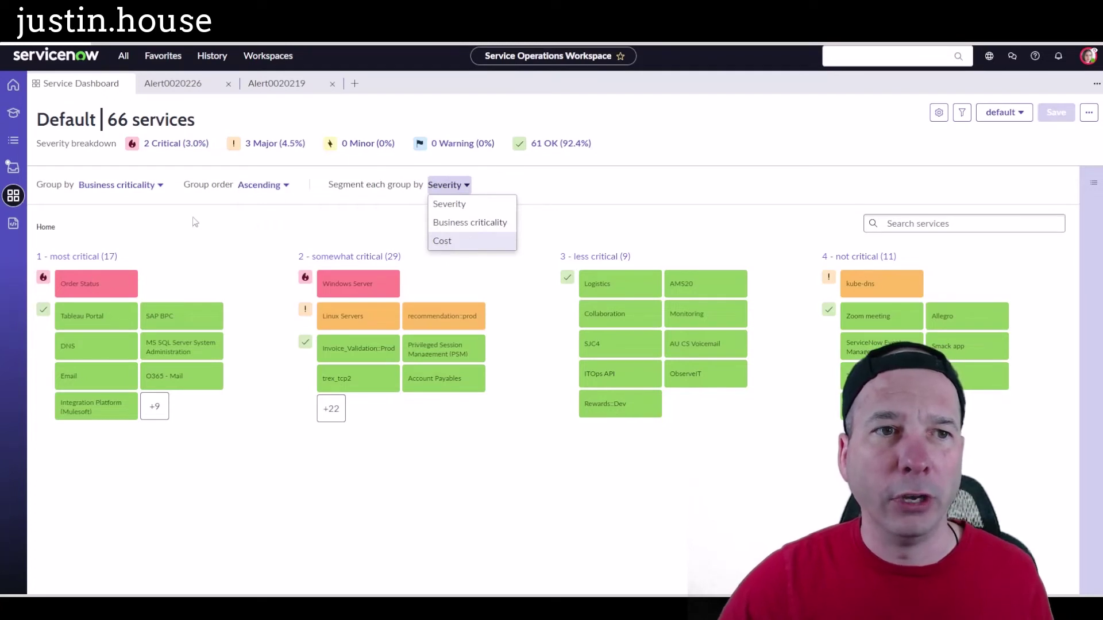
key(Escape)
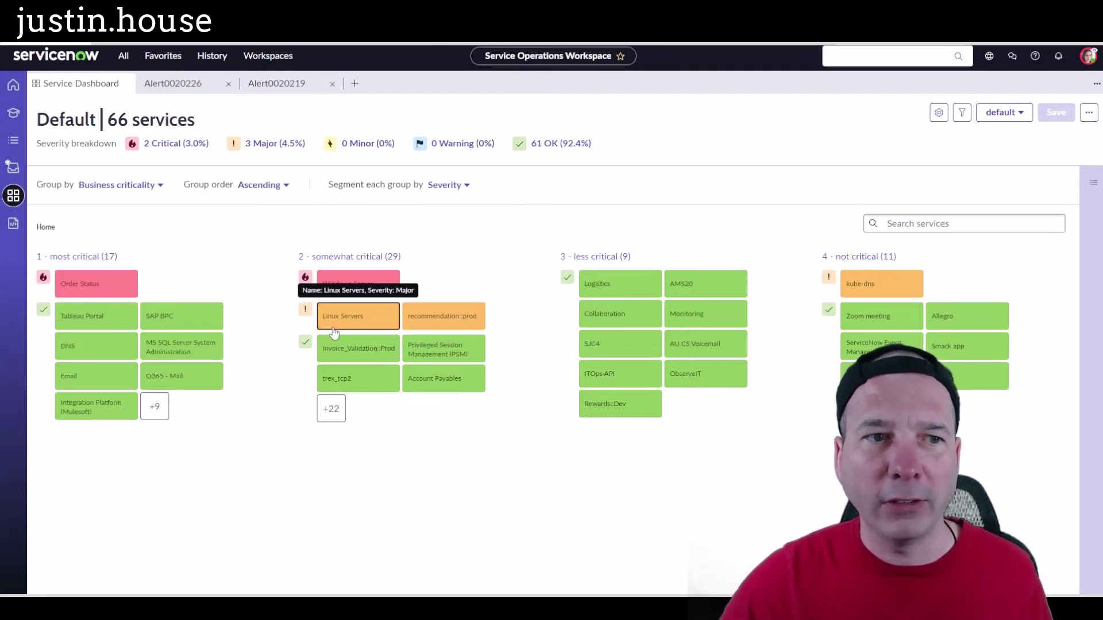
- Open full Order Status details, collapse the CI health section, and list its infrastructure relationships
click(78, 285)
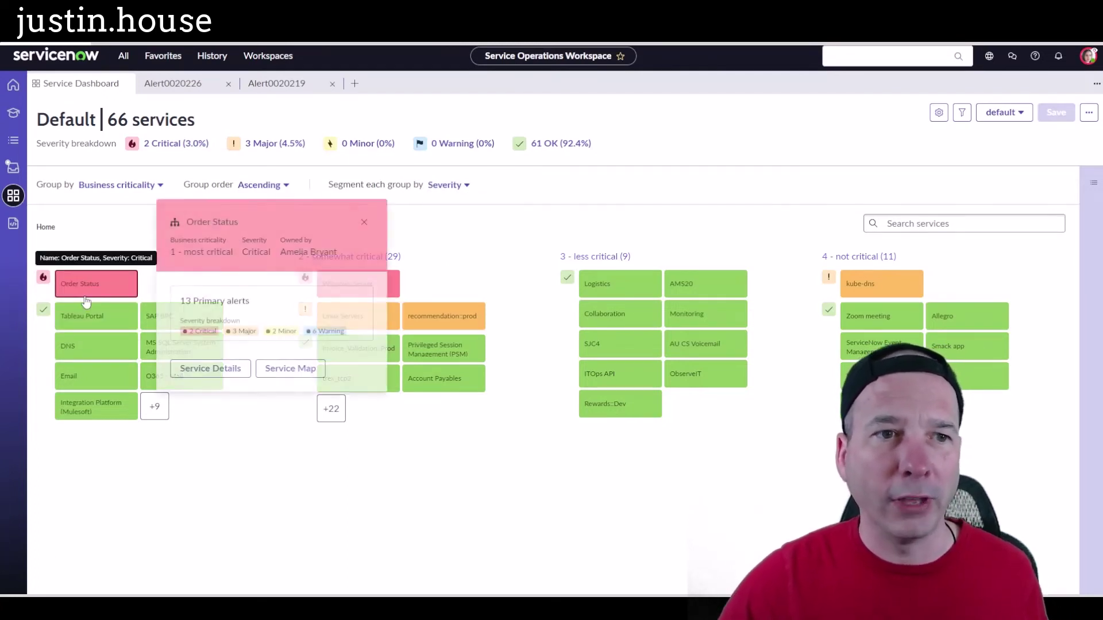
click(218, 368)
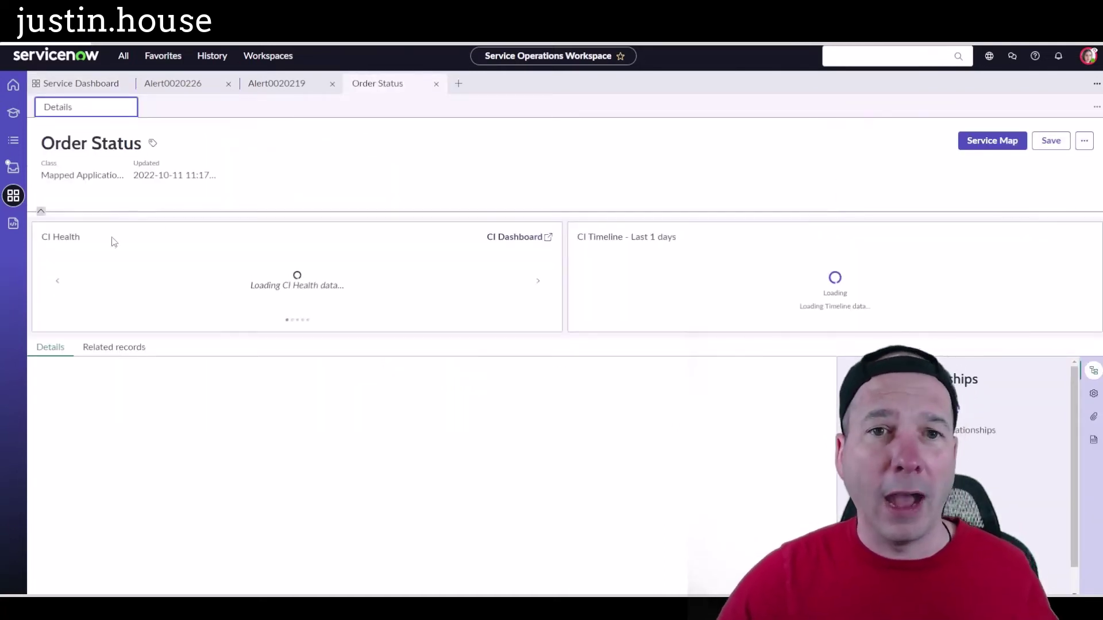
click(41, 213)
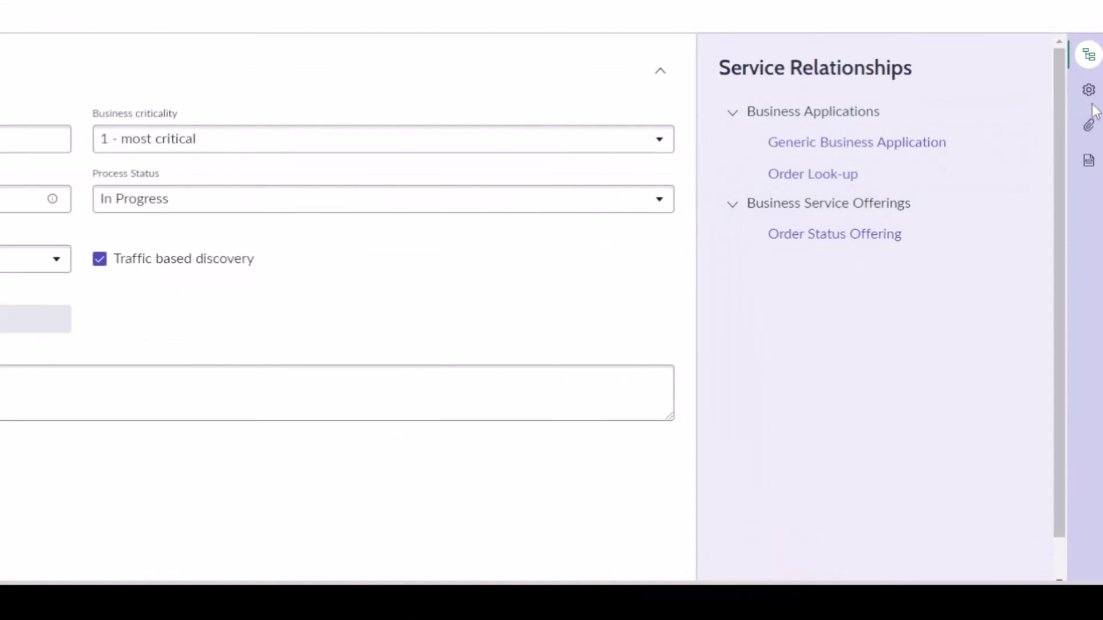
click(1091, 91)
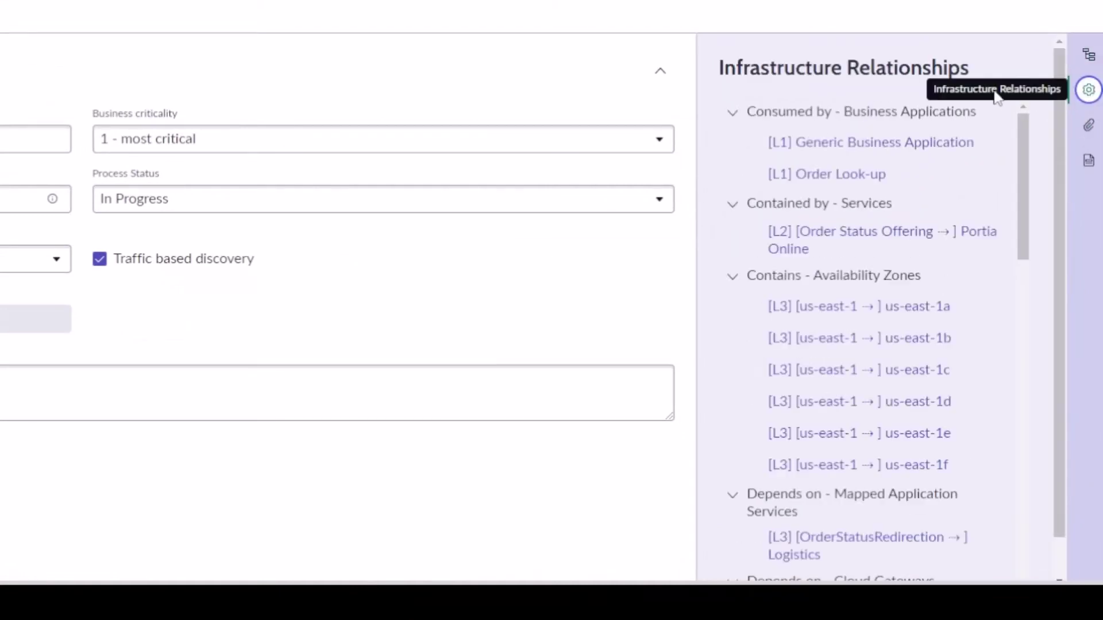
drag(1029, 151, 1066, 463)
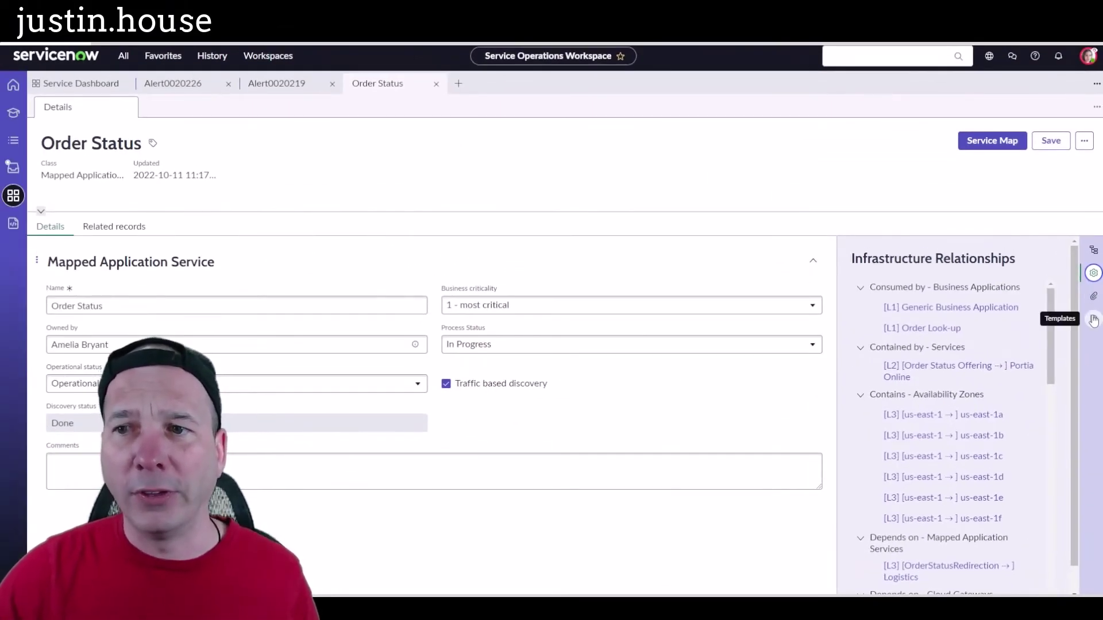
click(1083, 141)
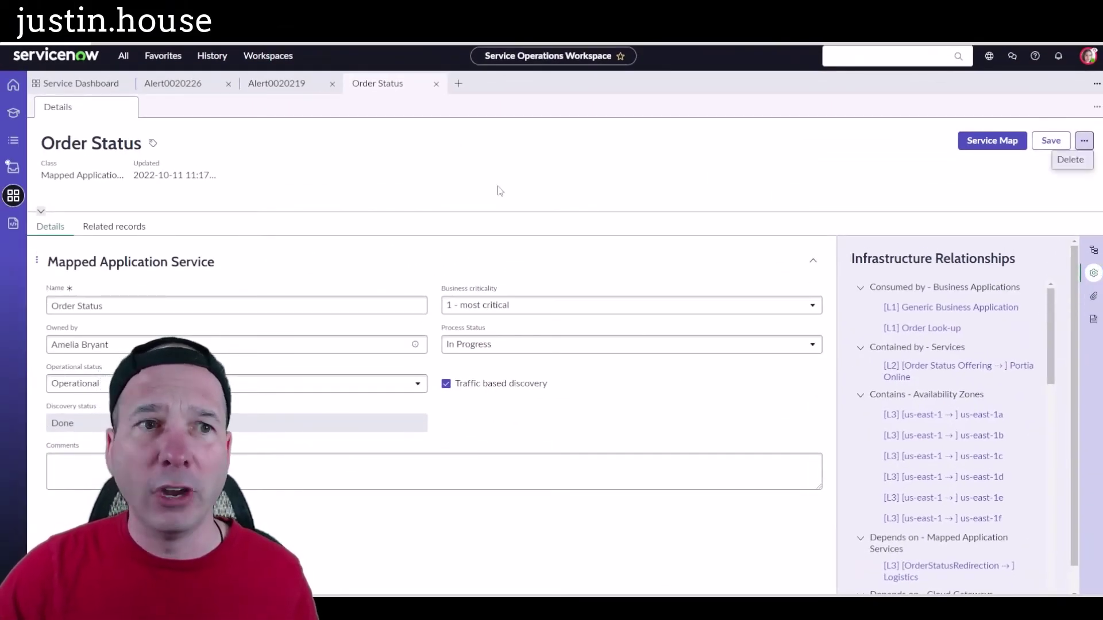
- Open the Order Status service map, briefly revisiting its dashboard summary card
click(993, 145)
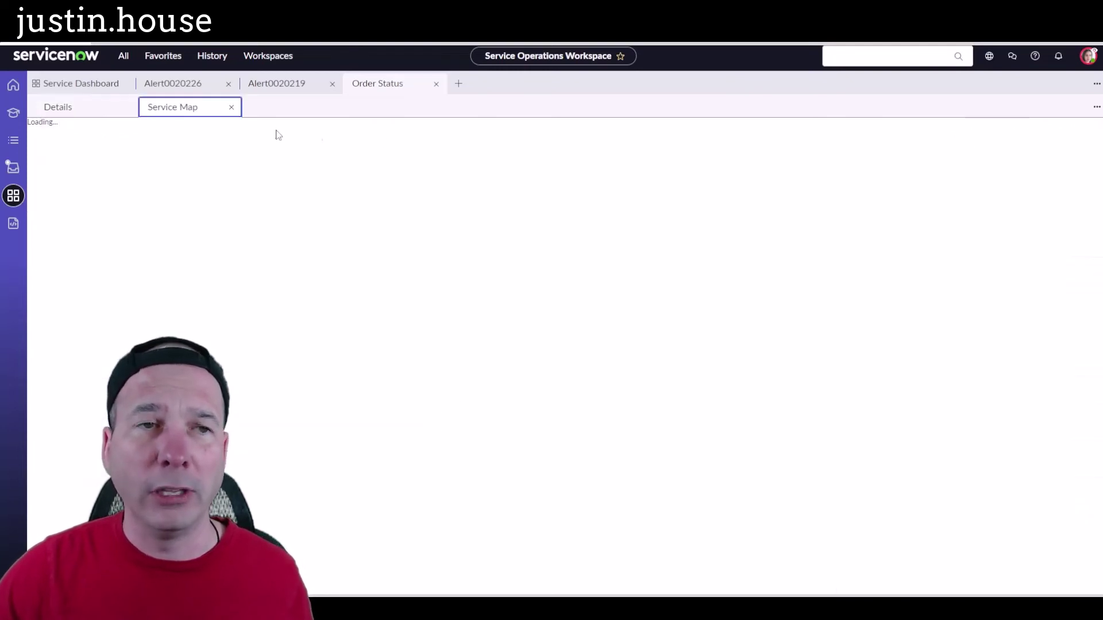
click(85, 86)
click(130, 283)
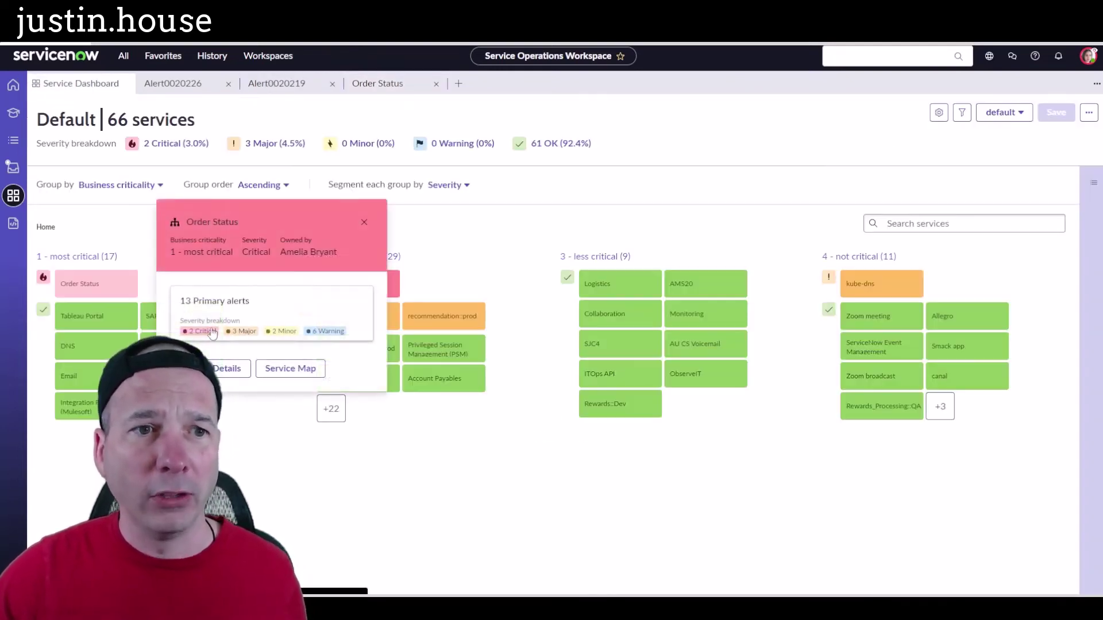
click(370, 83)
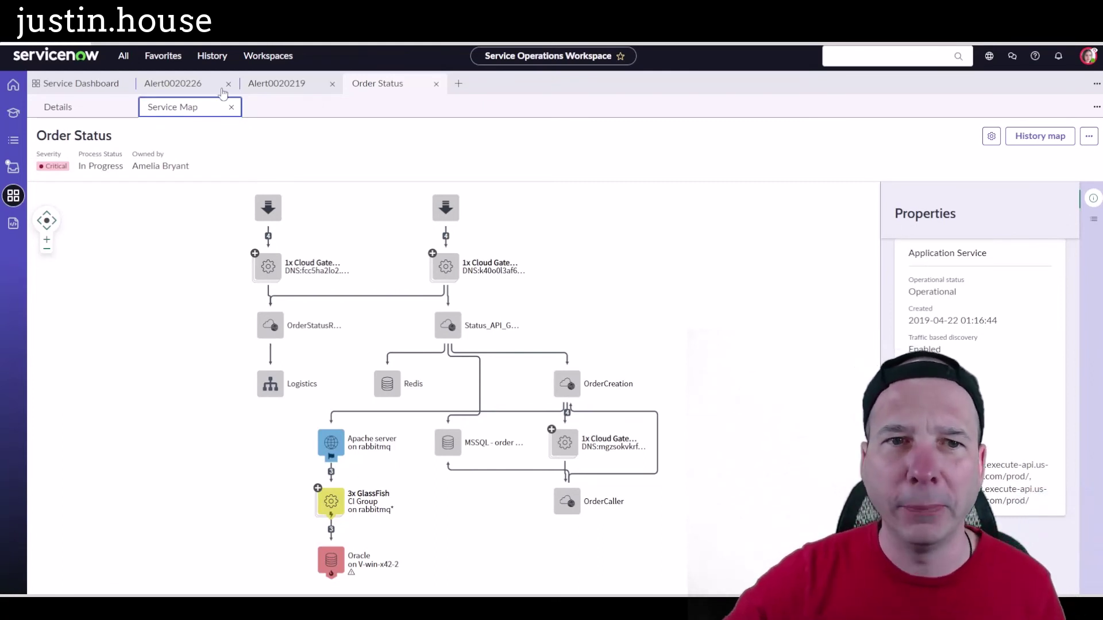
- Expand the second Cloud Gateway group and show Apache Web Server properties (apache2, PID 30630)
click(432, 253)
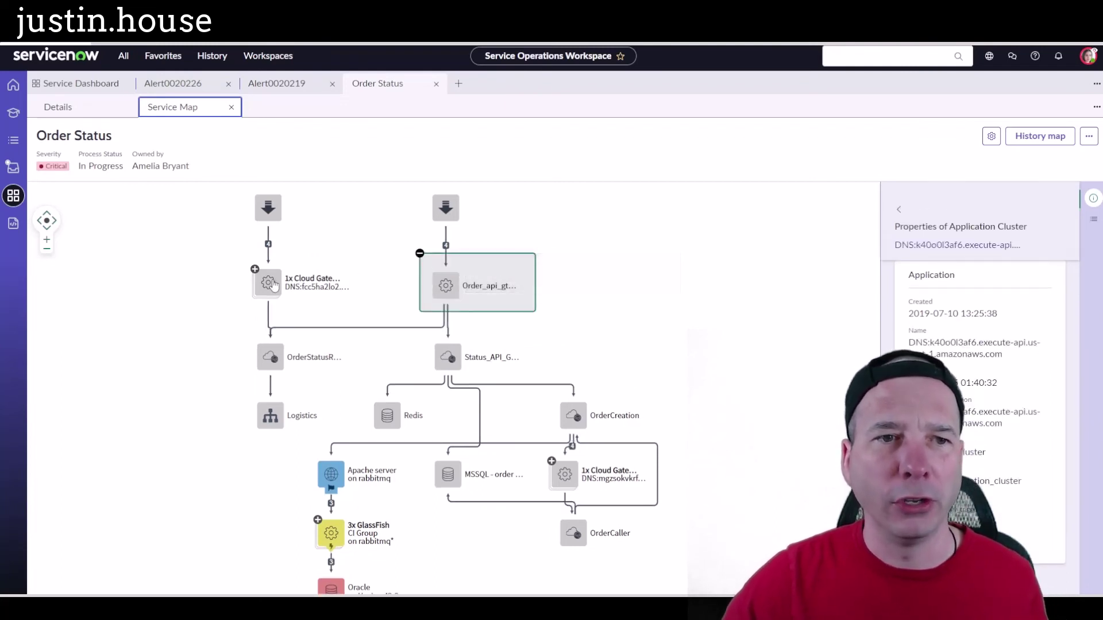
scroll(333, 368, down, 2)
click(336, 462)
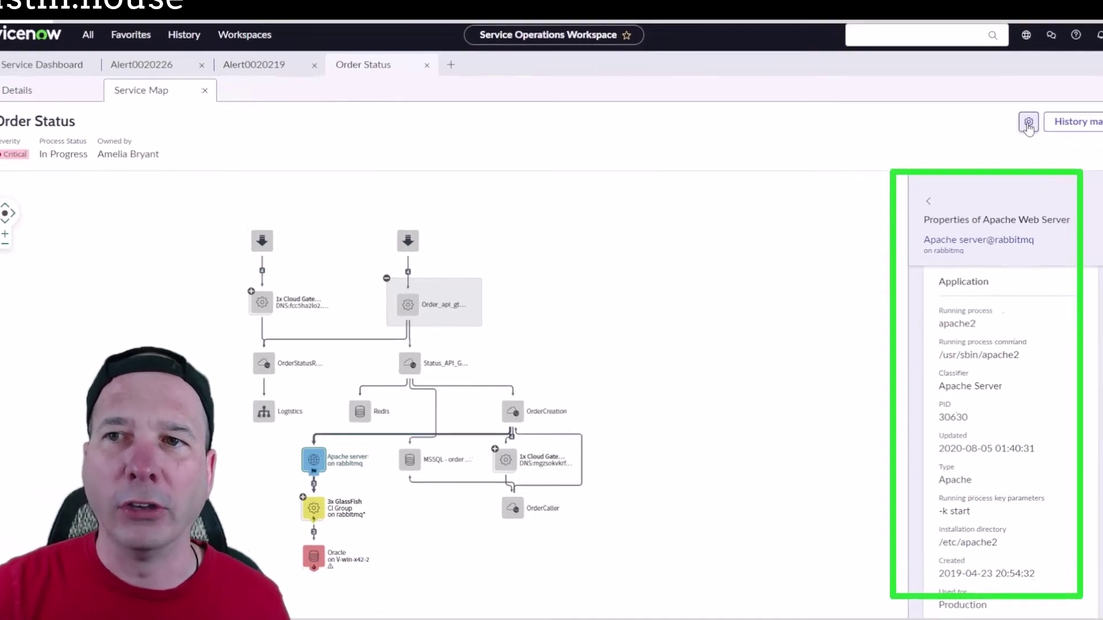
- In Map display settings, switch off the Changes current, past, planned and Incident indicators
click(991, 137)
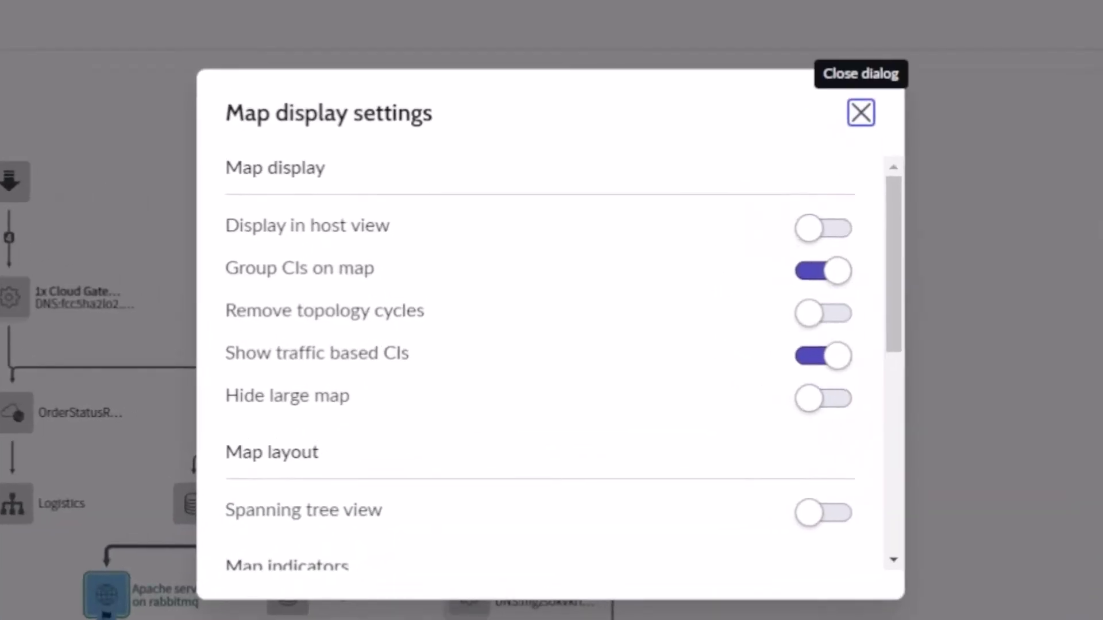
drag(895, 196, 887, 380)
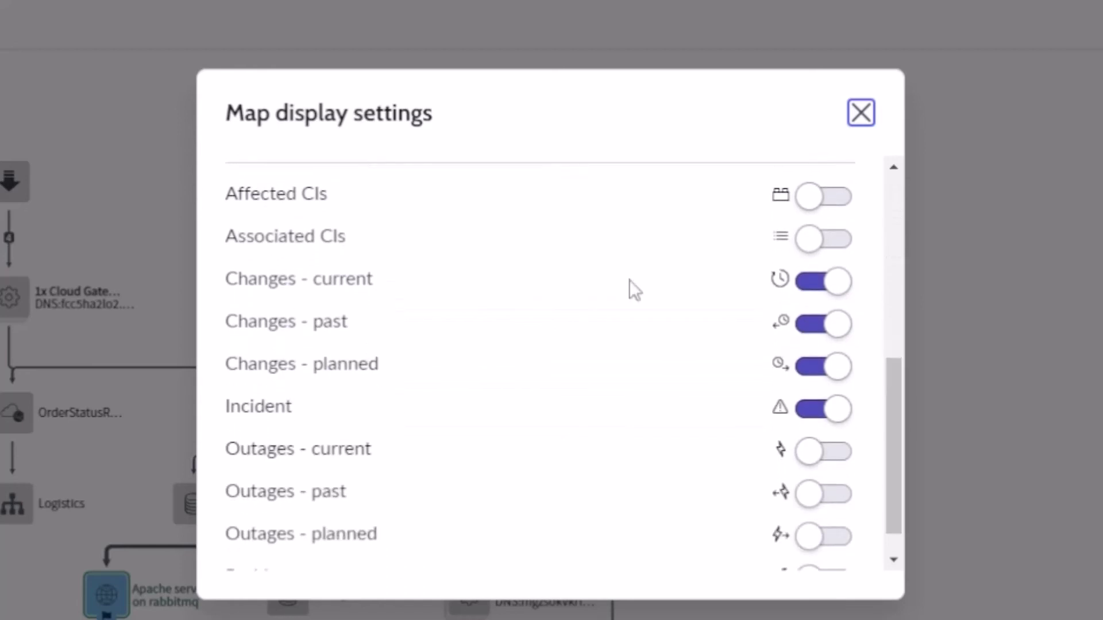
click(825, 281)
click(830, 323)
click(817, 371)
click(821, 412)
drag(898, 425, 906, 515)
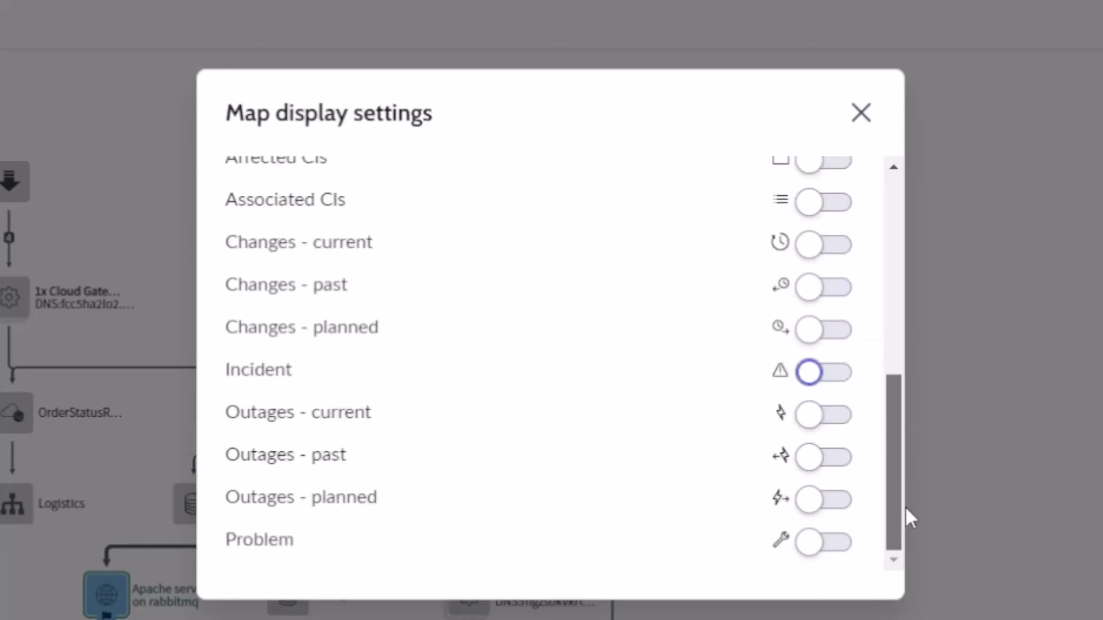
scroll(890, 259, up, 10)
- Close the display settings and open the Order Status history map for Oct 31–Nov 7, 2022
click(861, 113)
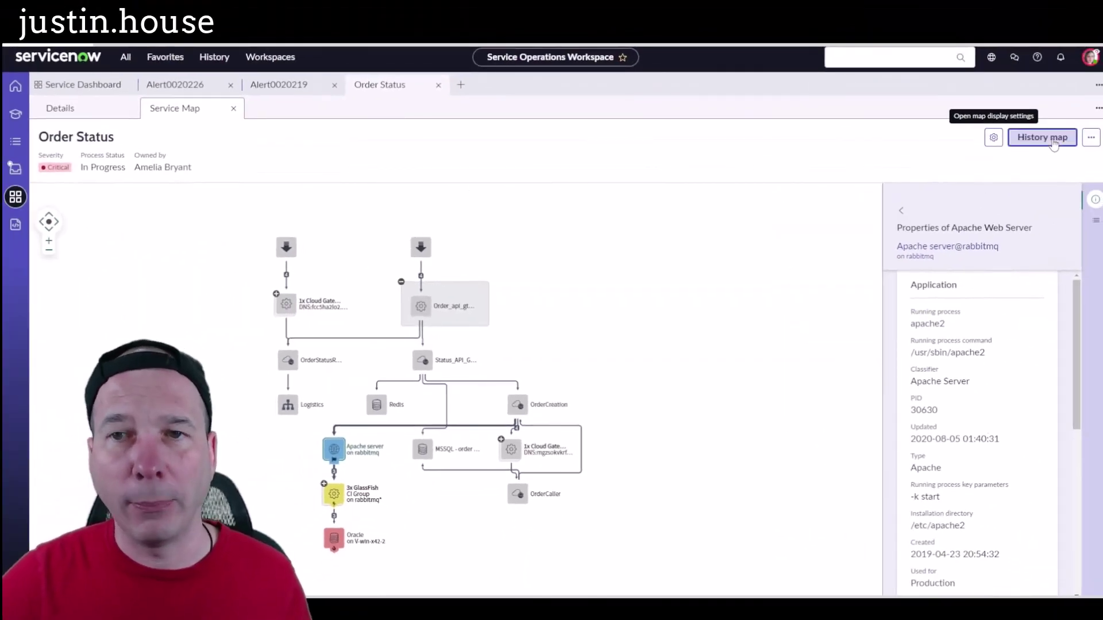
click(1054, 141)
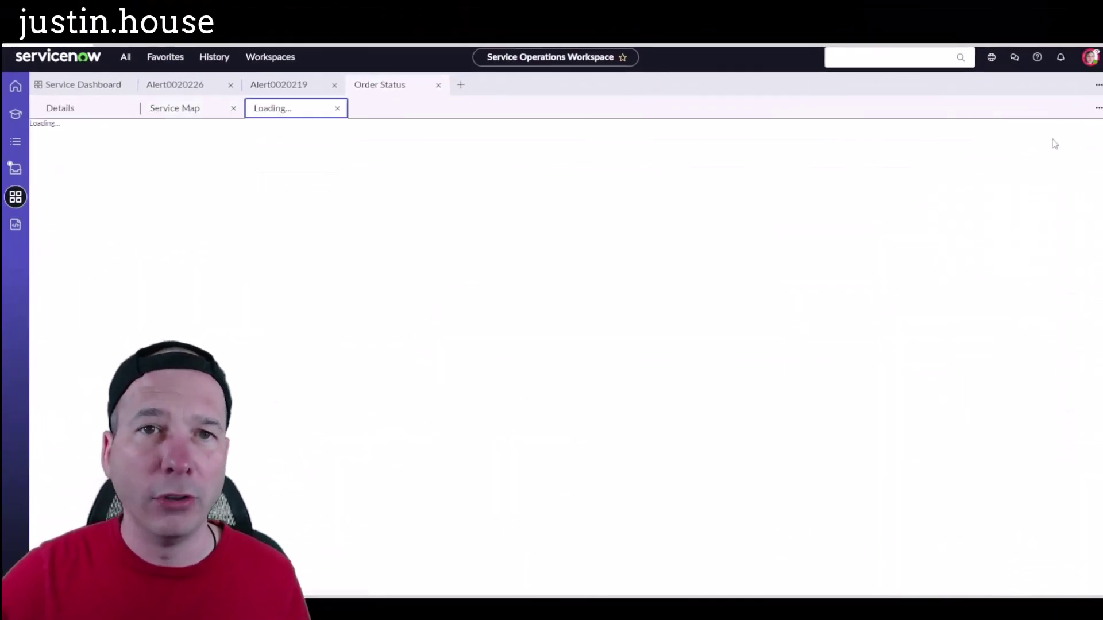